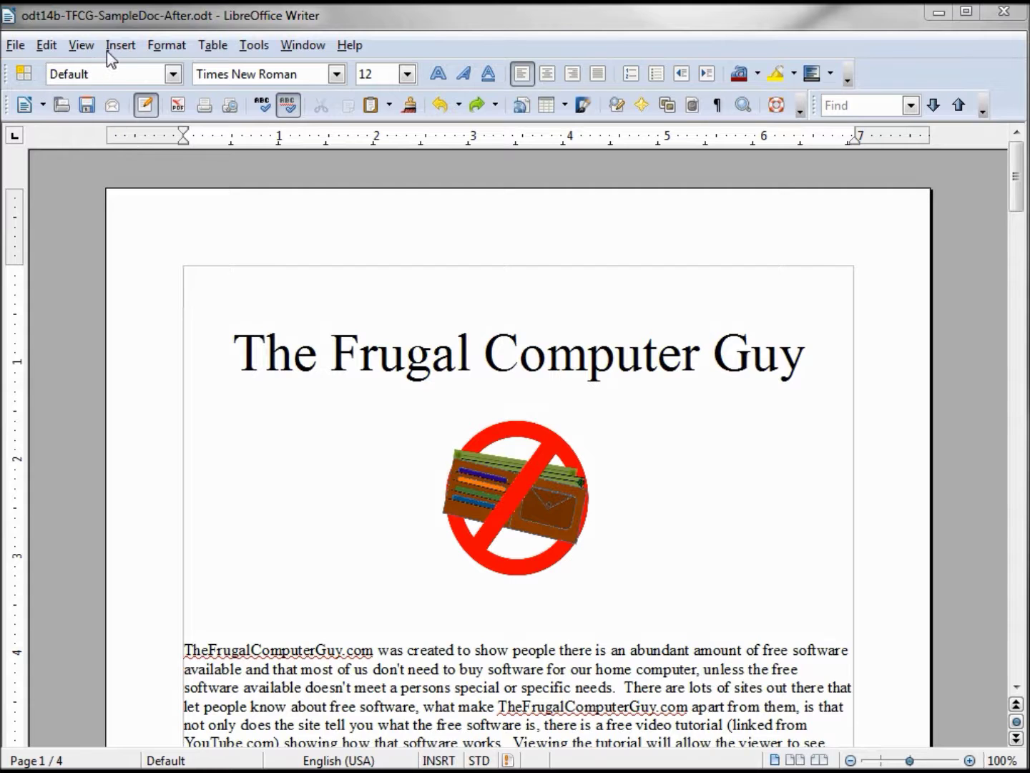
Step: Hide the rulers and then show them again
left_click(81, 46)
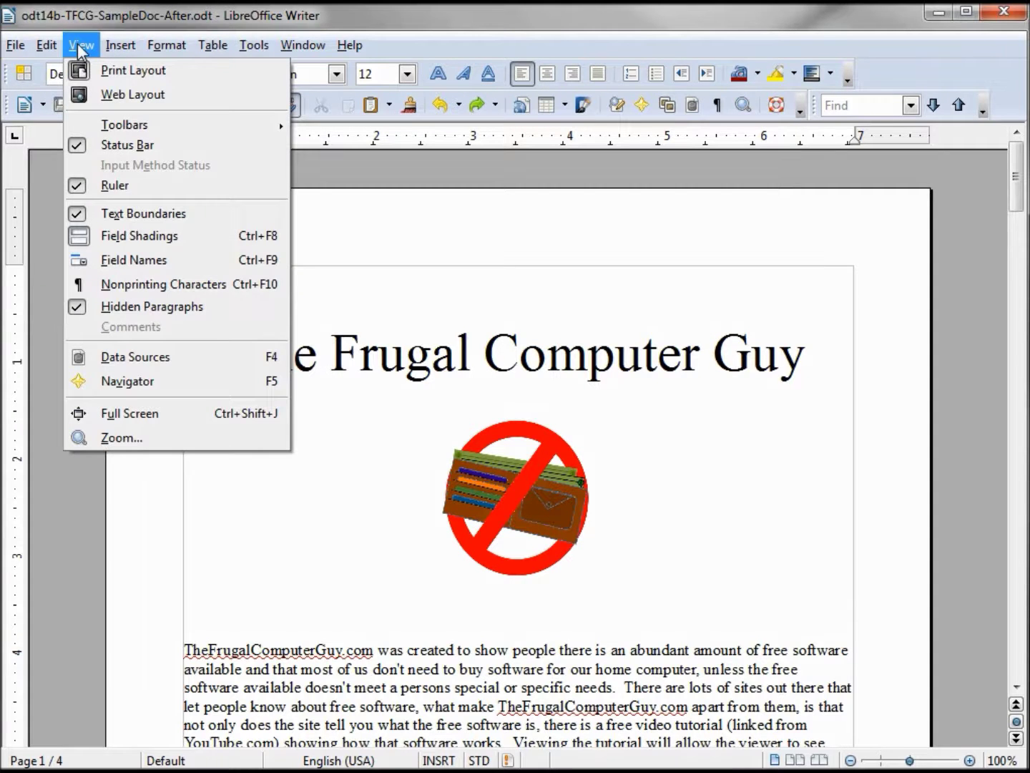
left_click(113, 185)
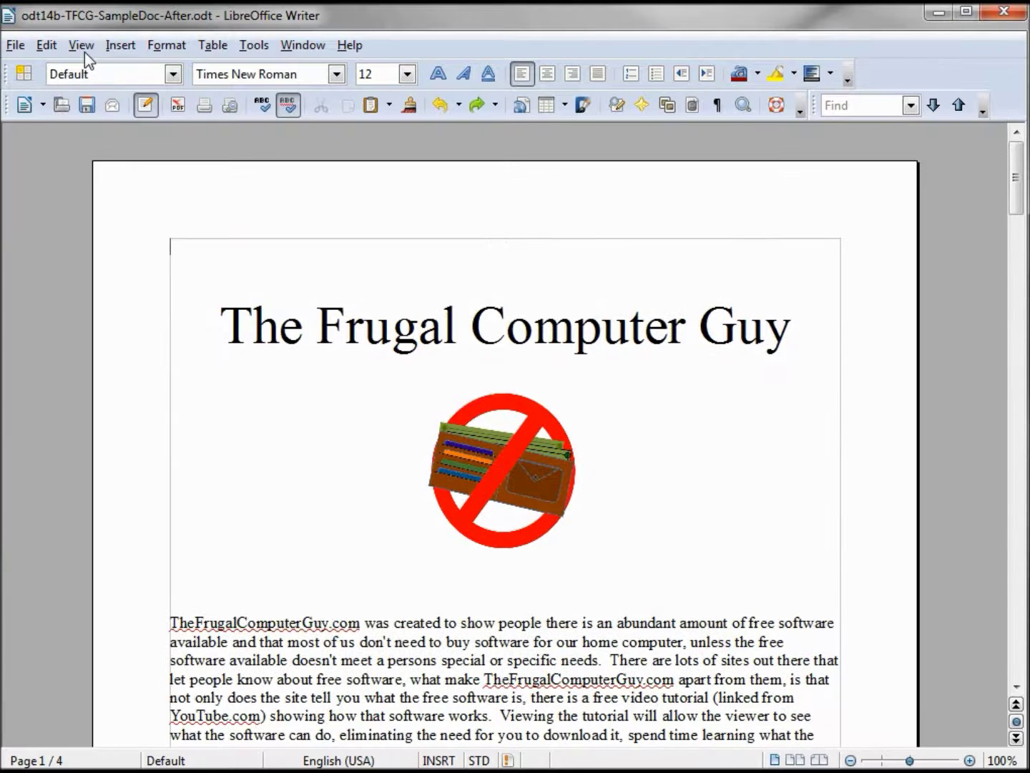
left_click(82, 49)
left_click(113, 186)
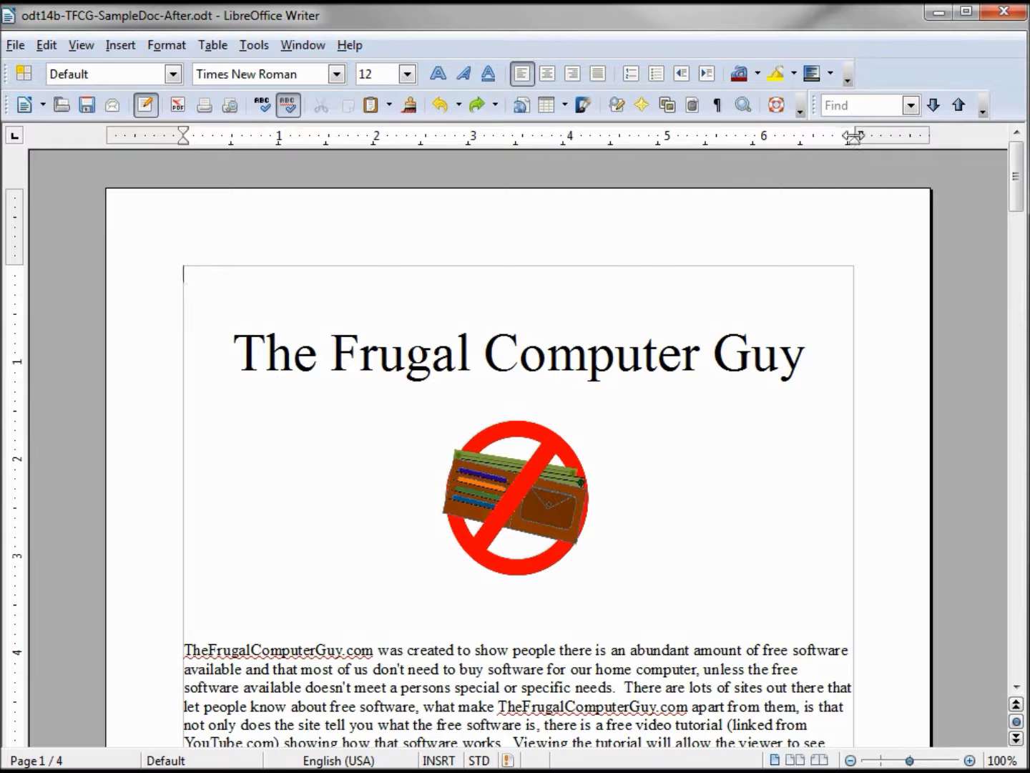
Step: Narrow the page's text width to about 4.7 inches, then undo that change
left_click_drag(853, 136, 635, 141)
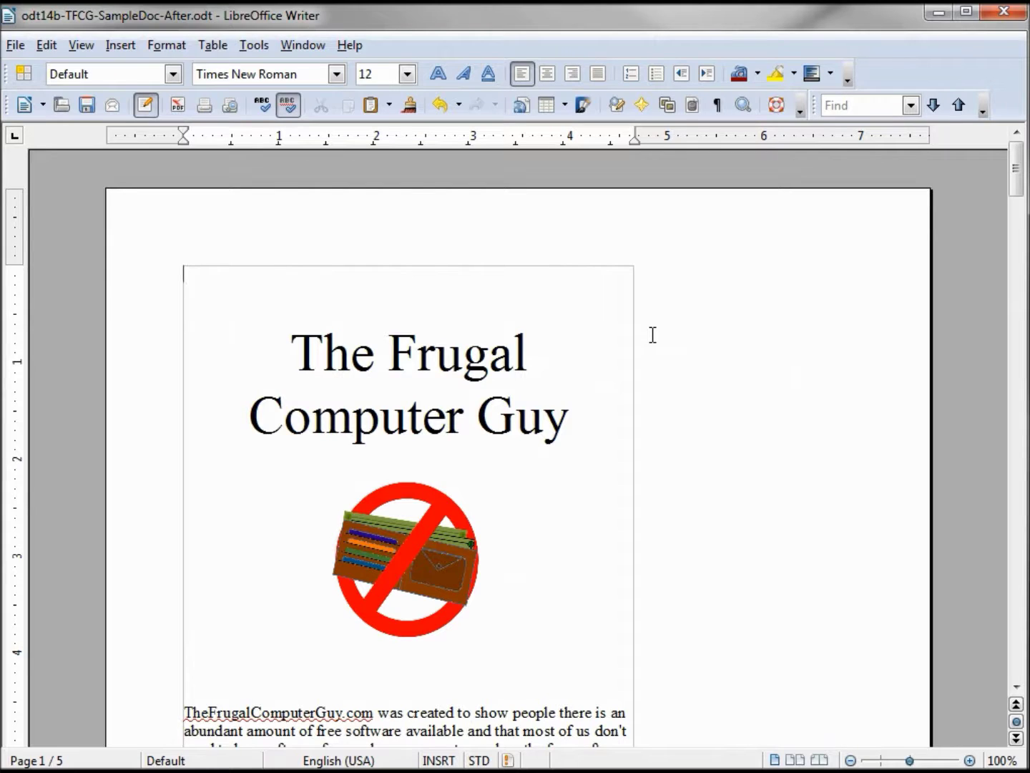
scroll(666, 358, "down", 20)
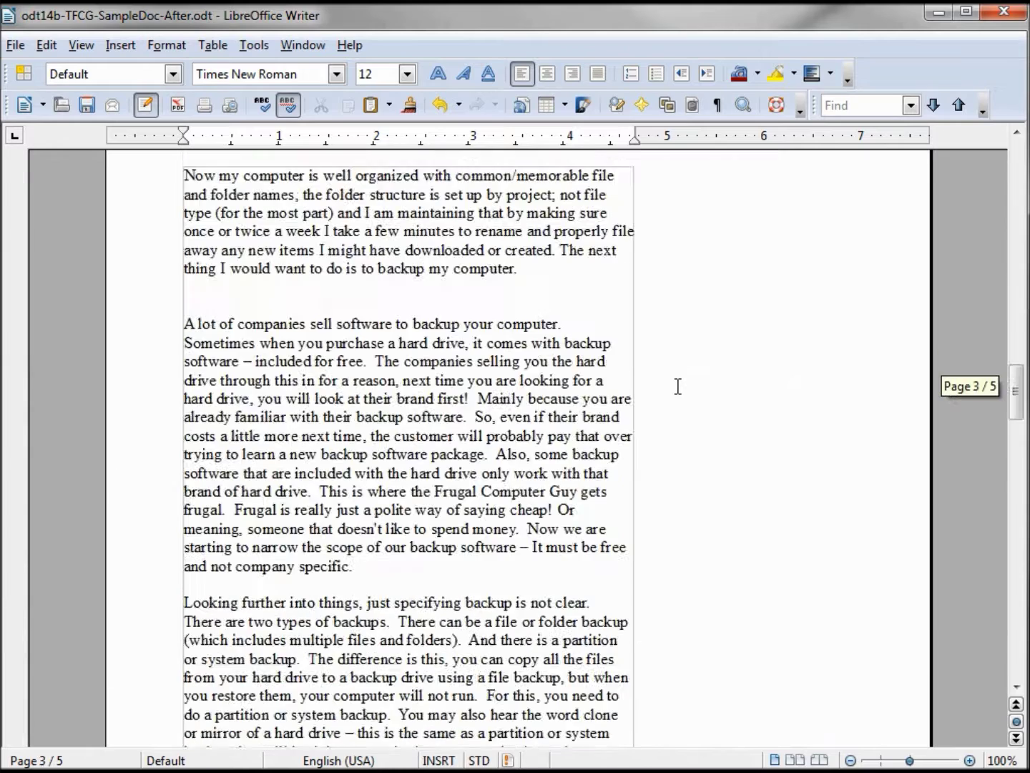
scroll(673, 379, "down", 5)
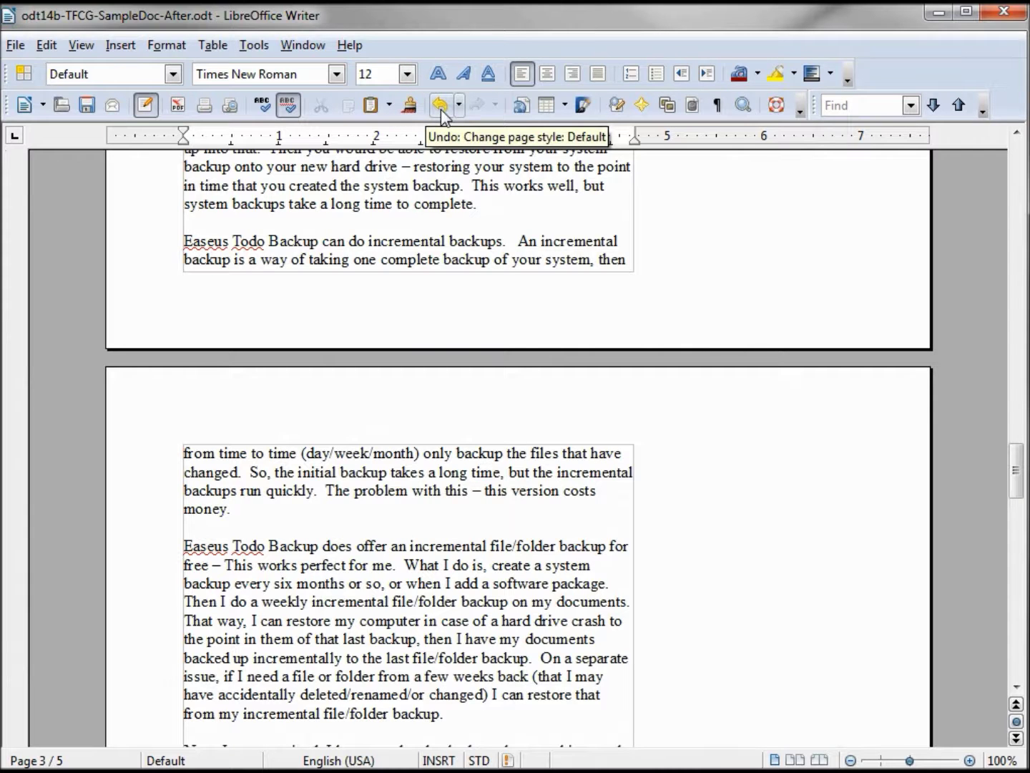
left_click(441, 107)
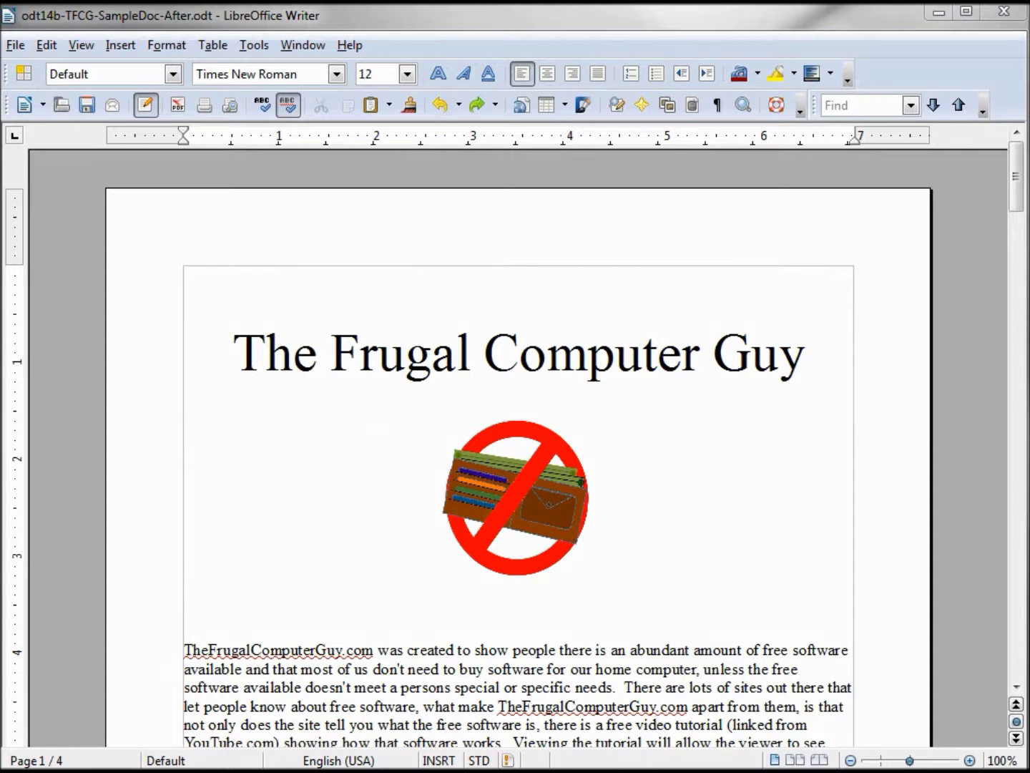
left_click_drag(1016, 177, 1021, 228)
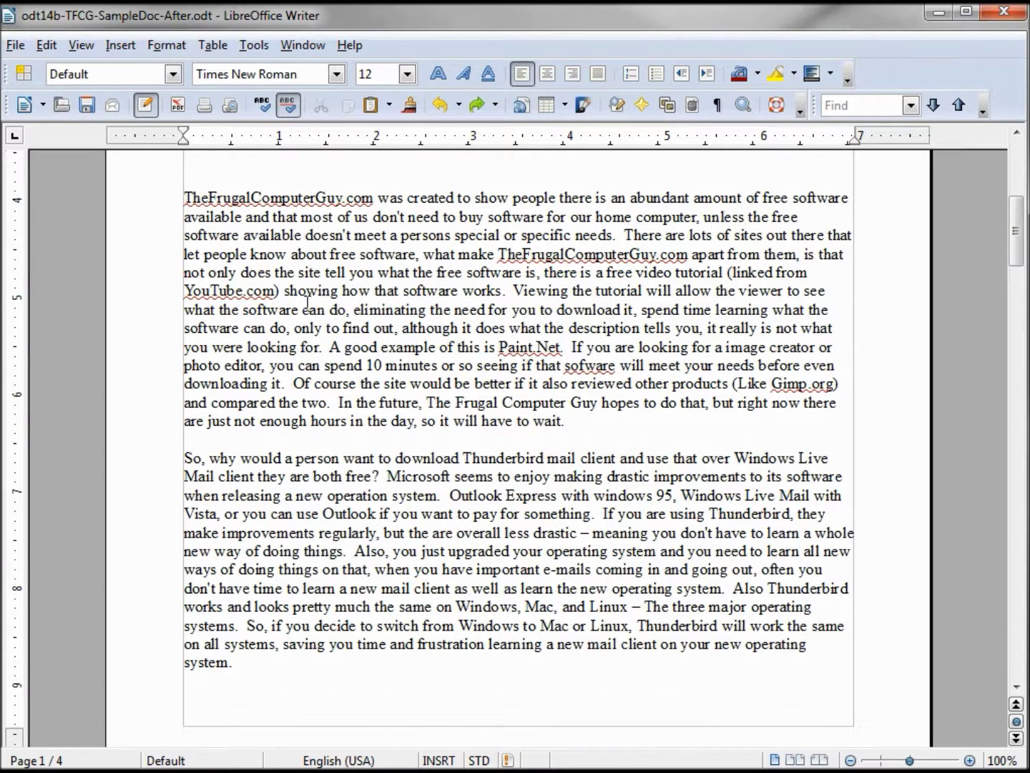
Step: Open the second paragraph's Paragraph settings several times and close them without changes
left_click(165, 45)
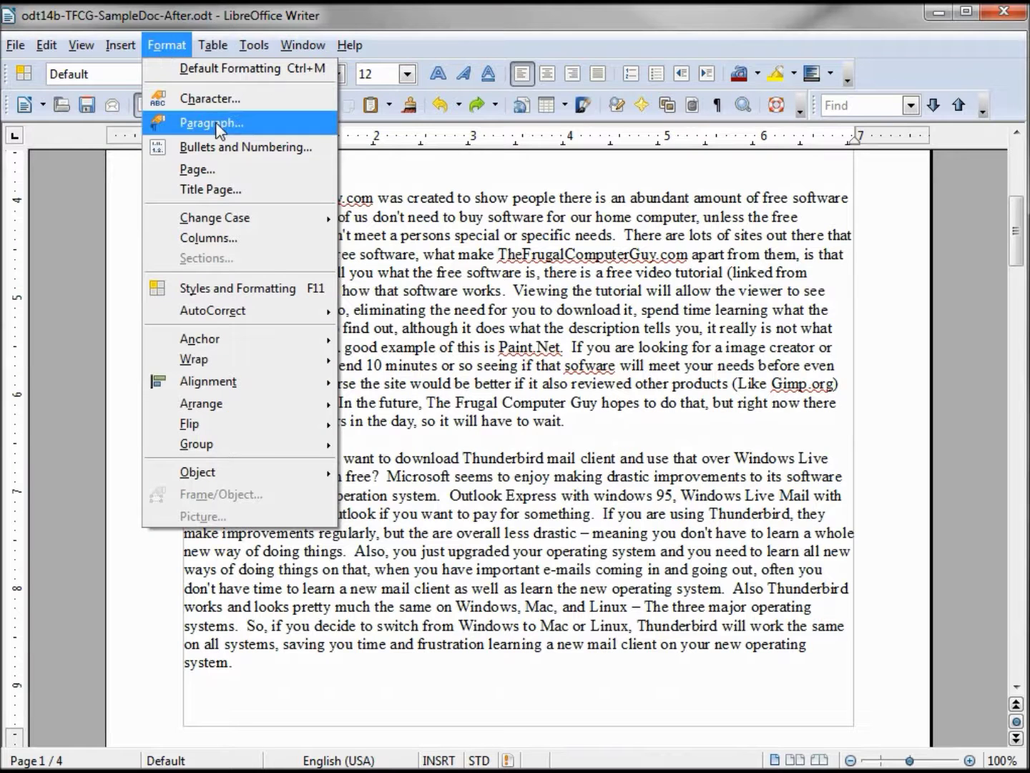
left_click(187, 120)
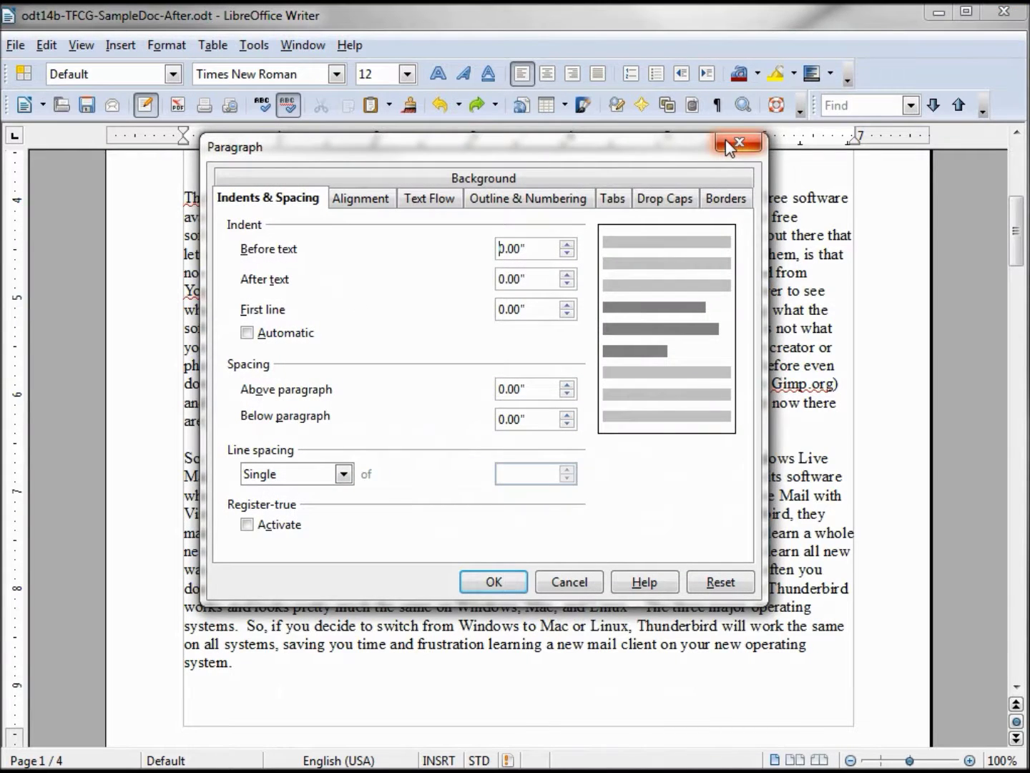
left_click(734, 145)
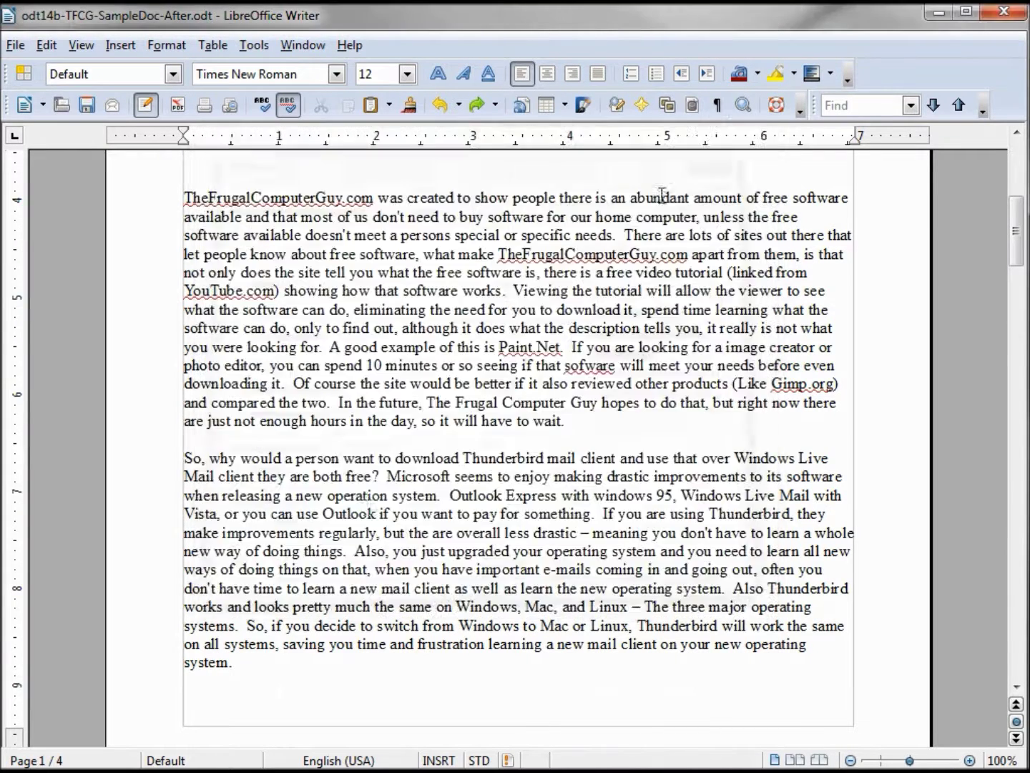
right_click(300, 498)
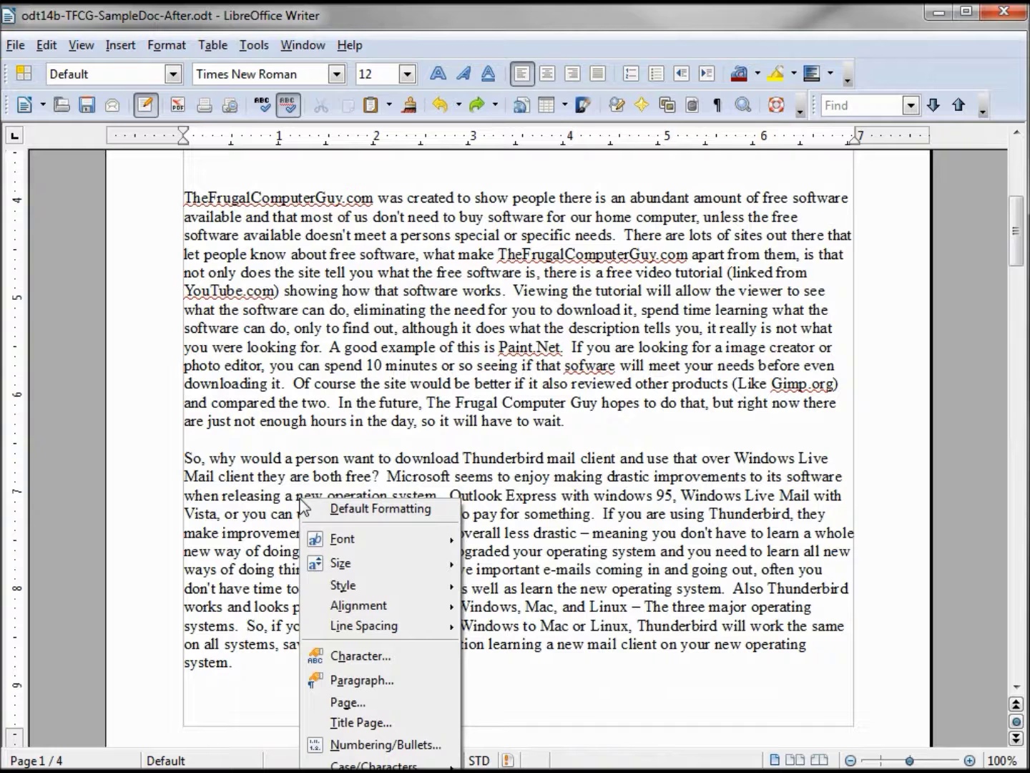
left_click(380, 680)
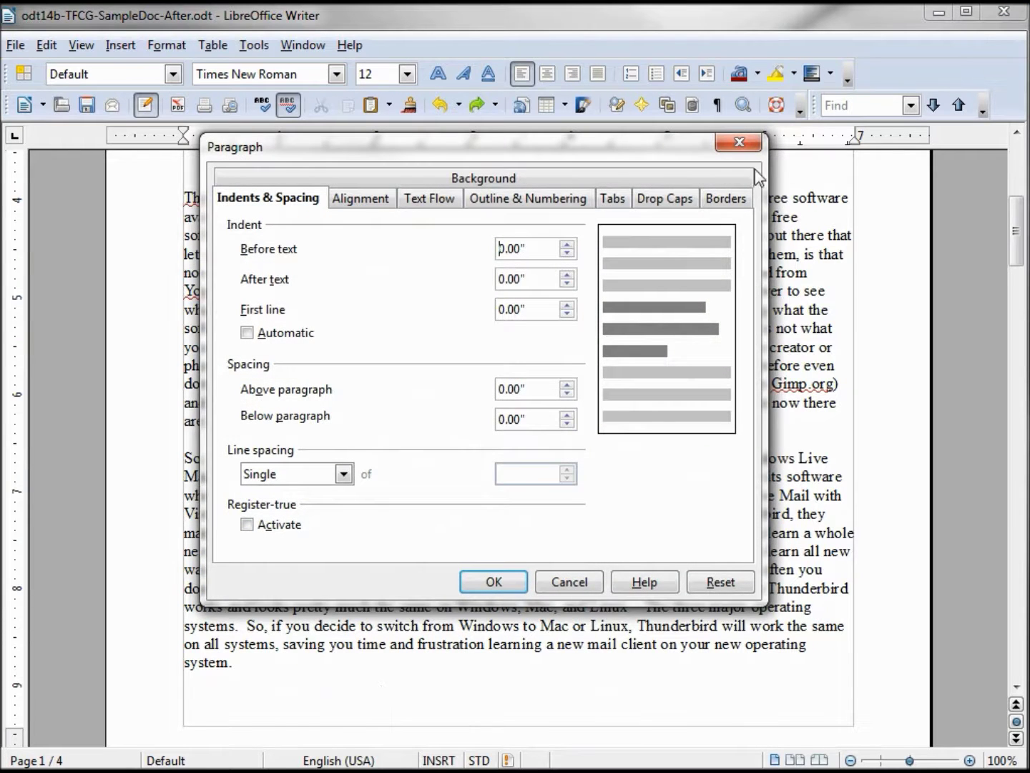
left_click(740, 143)
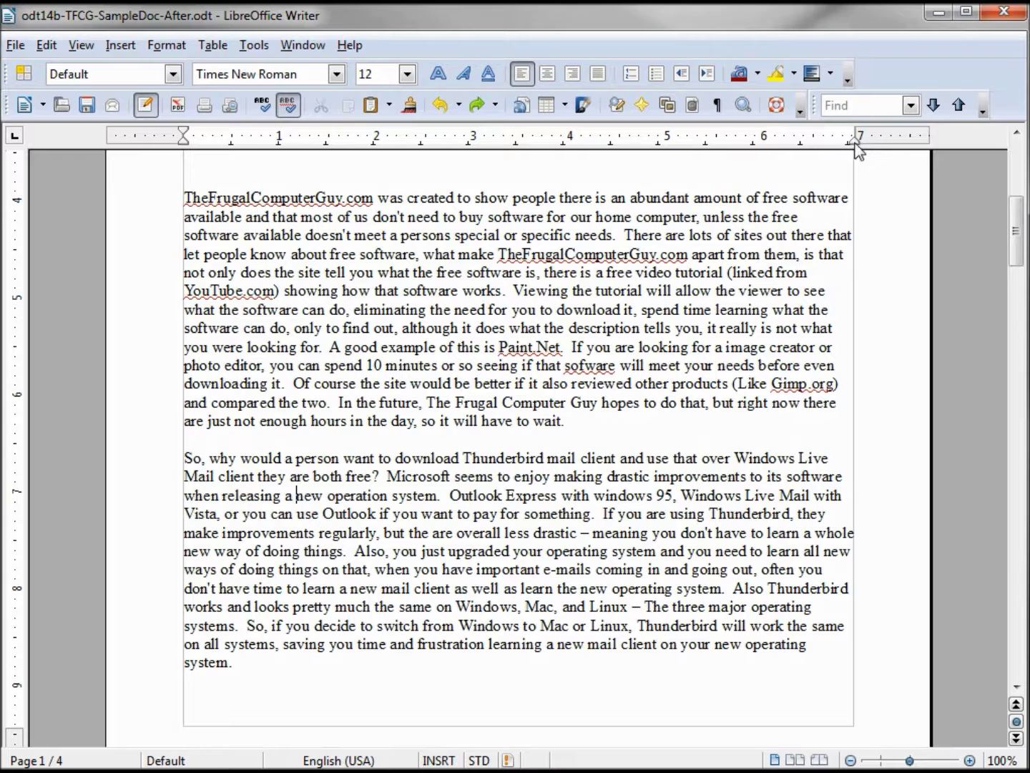
double_click(184, 141)
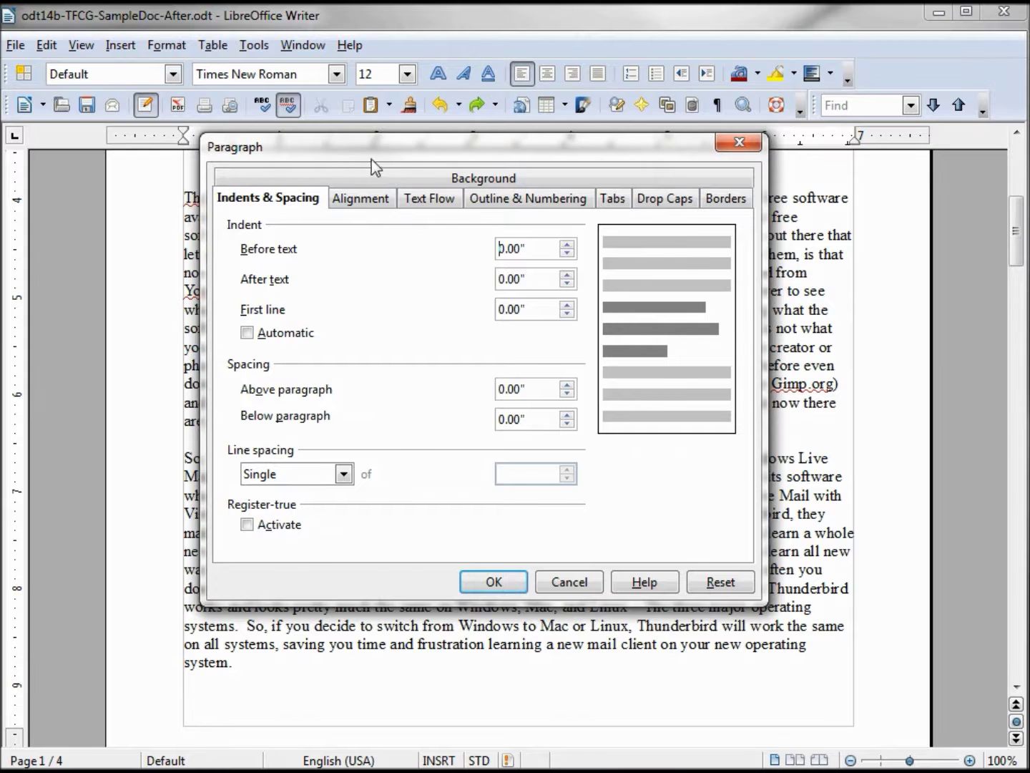
key("Escape")
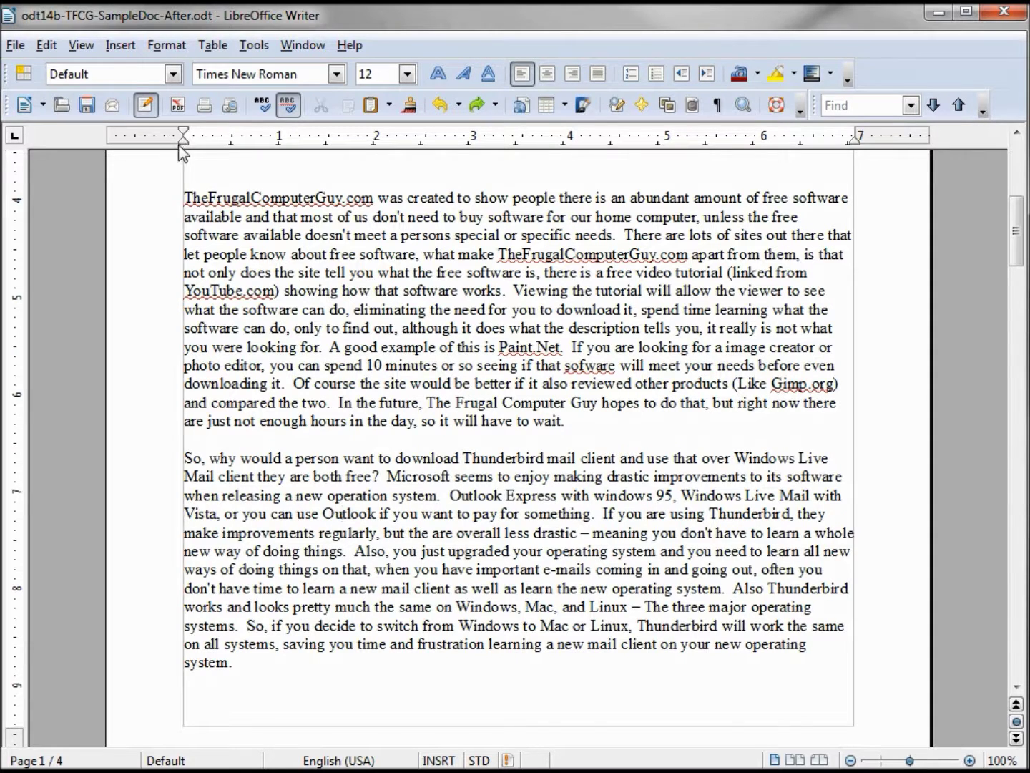
Step: Drag the ruler indent markers to indent the second paragraph about 0.3" left and 1.6" right
left_click_drag(182, 142, 257, 143)
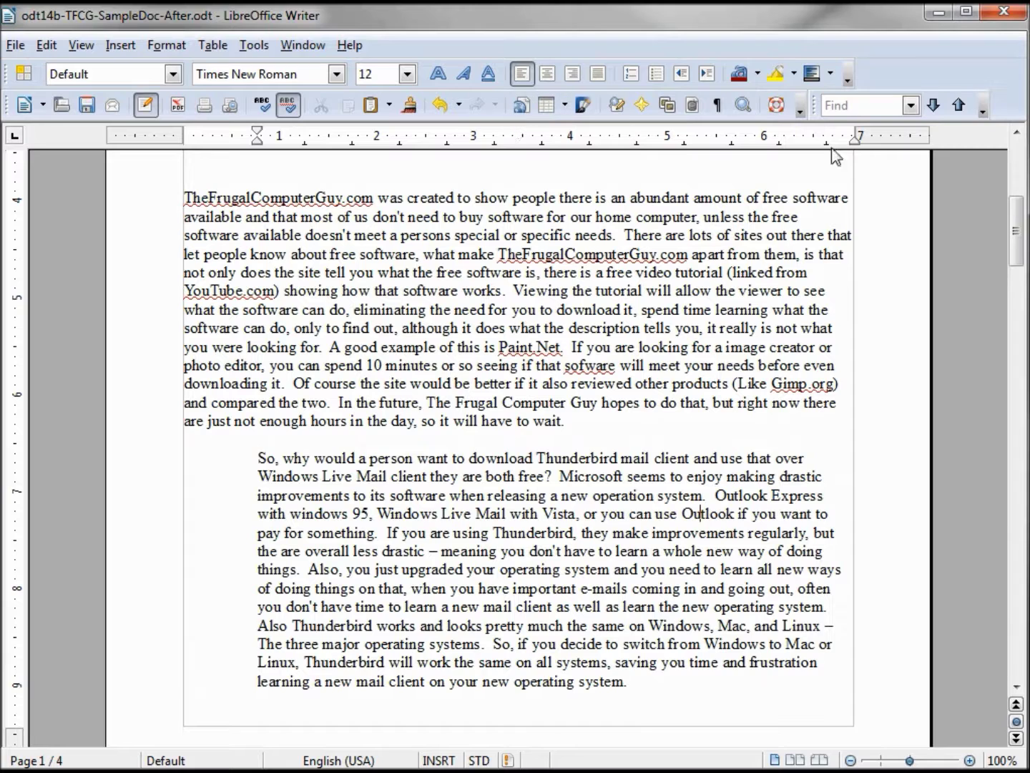
left_click_drag(856, 140, 728, 145)
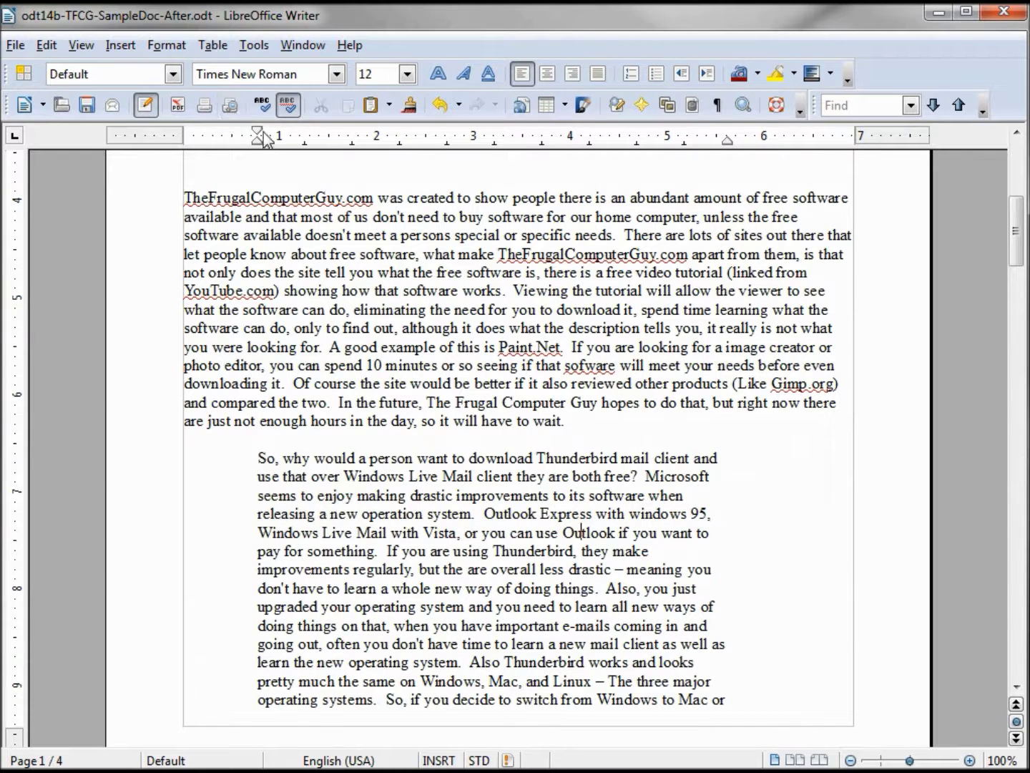
mouse_move(260, 136)
left_mouse_down()
mouse_move(309, 135)
mouse_move(220, 136)
left_mouse_up()
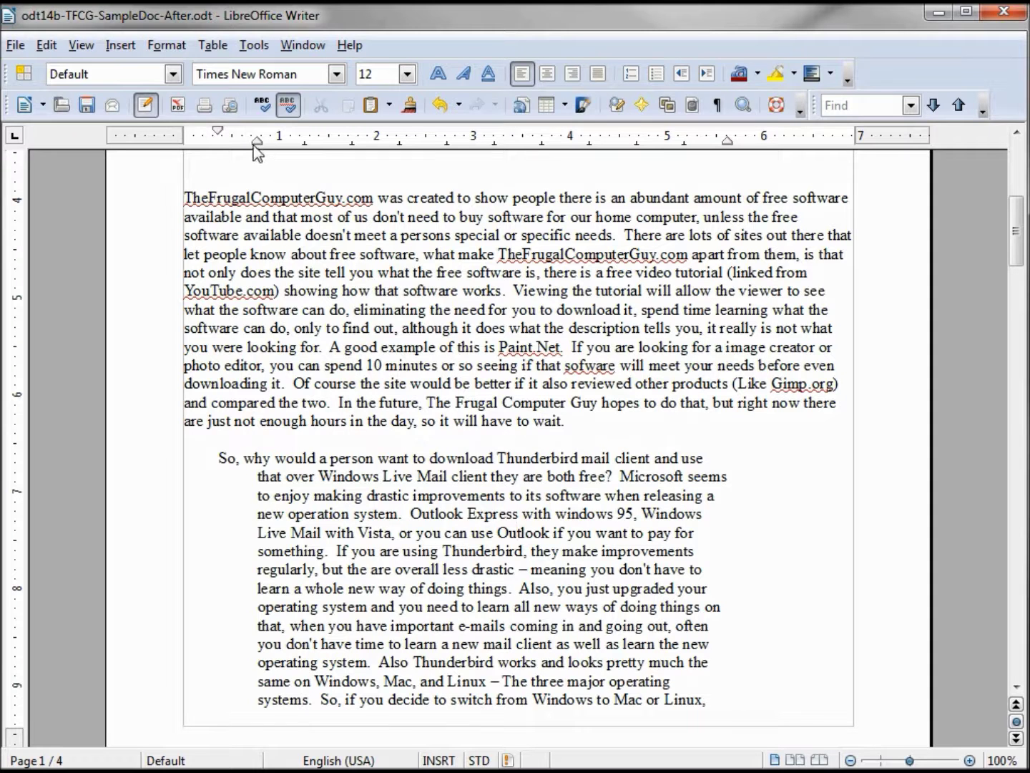
mouse_move(255, 142)
left_mouse_down()
mouse_move(291, 144)
mouse_move(190, 141)
left_mouse_up()
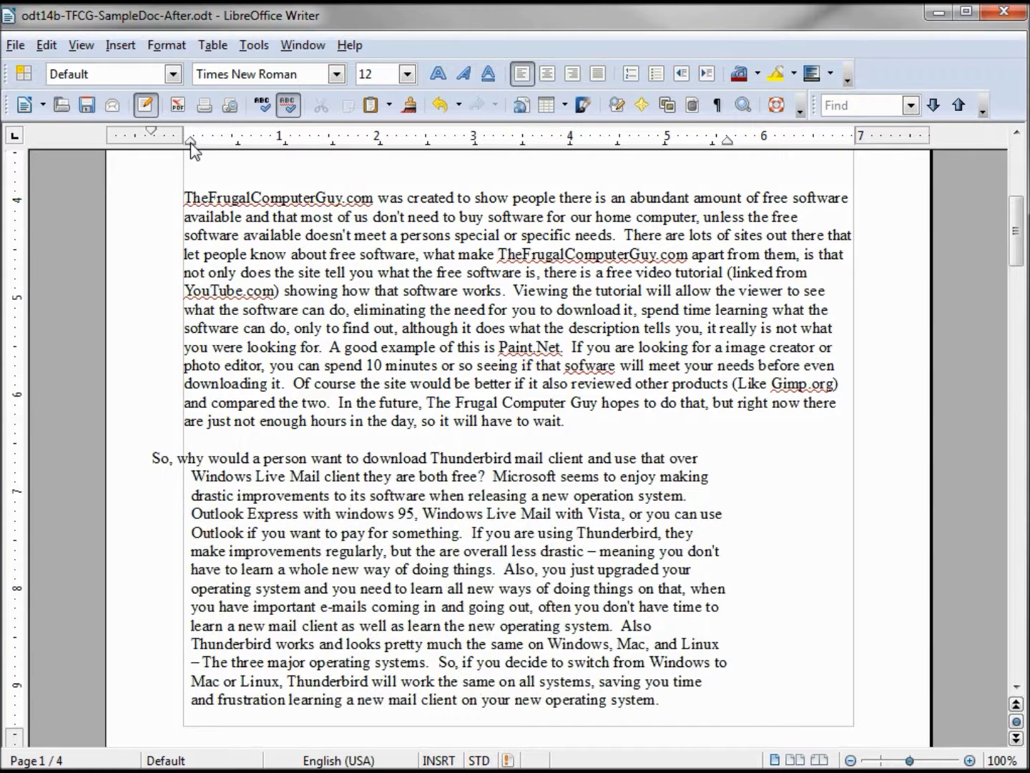
mouse_move(194, 143)
left_mouse_down()
mouse_move(278, 143)
mouse_move(153, 142)
left_mouse_up()
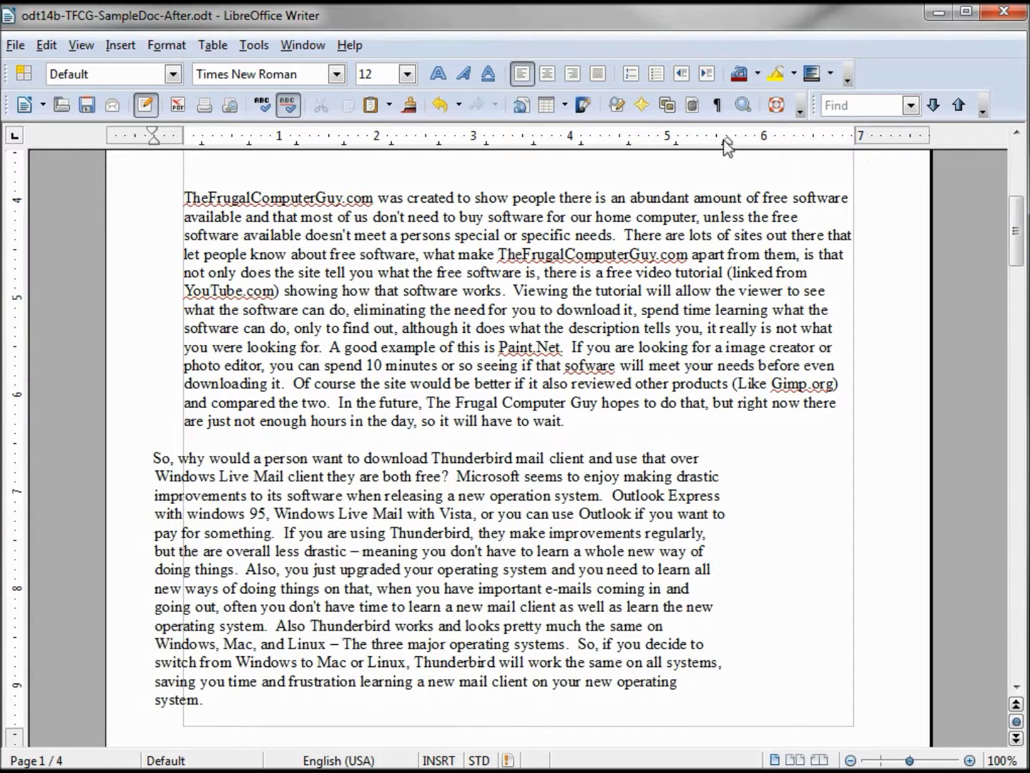
mouse_move(727, 141)
left_mouse_down()
mouse_move(872, 144)
mouse_move(861, 154)
mouse_move(699, 157)
left_mouse_up()
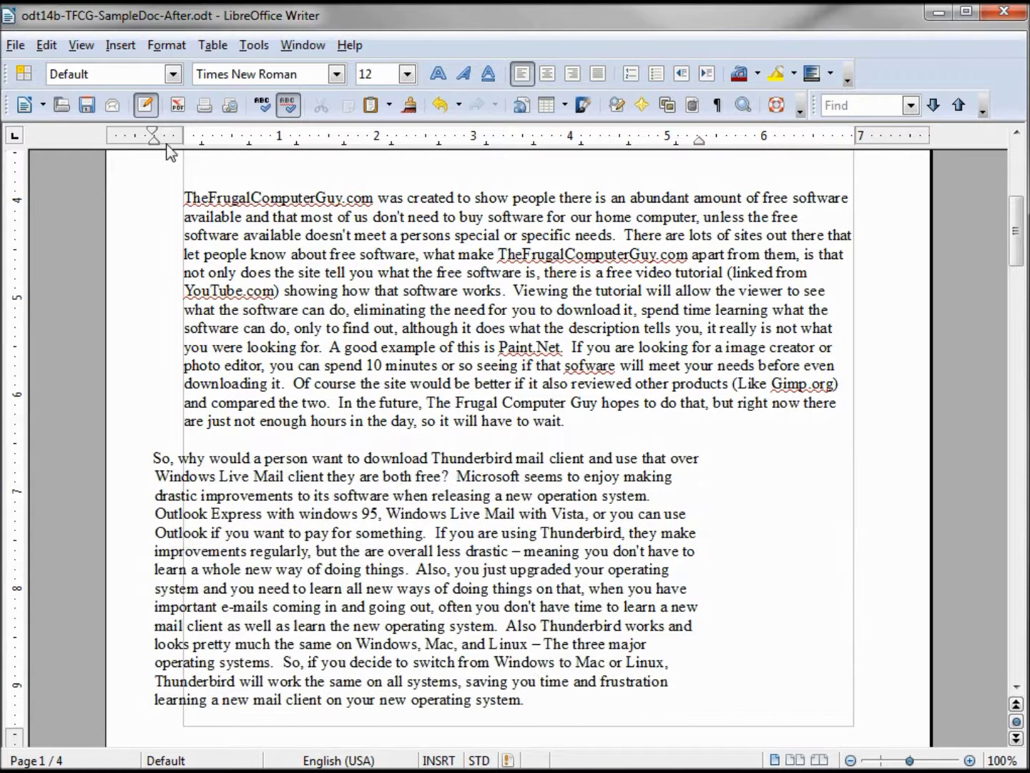
left_click_drag(151, 139, 212, 146)
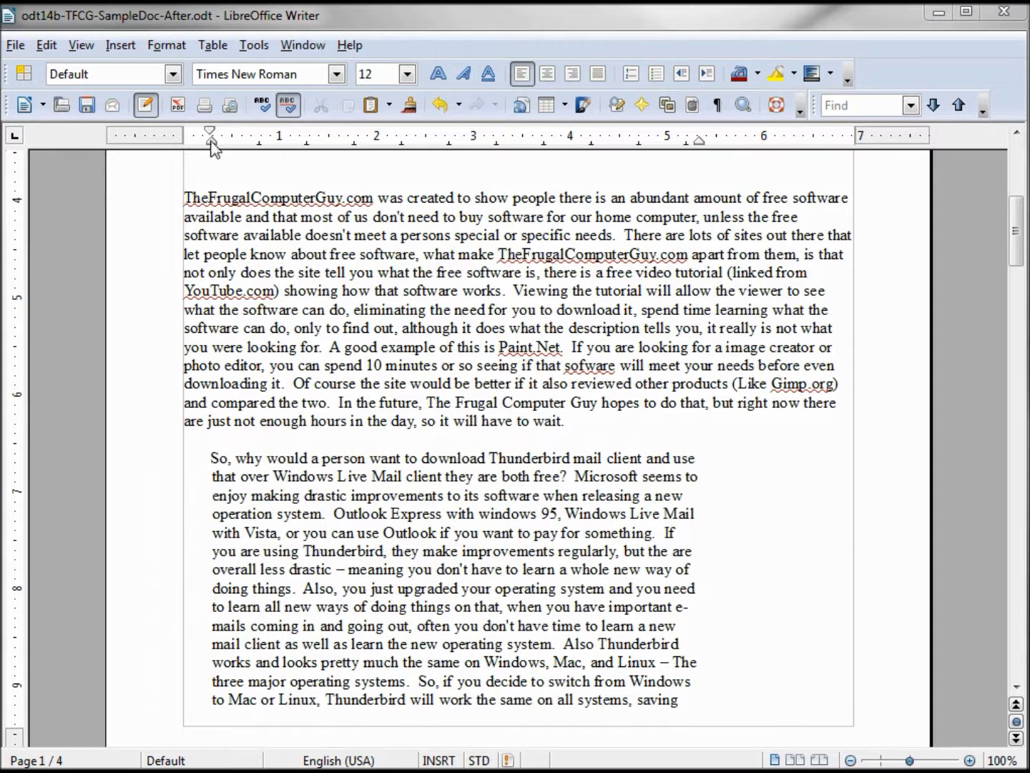
Step: Raise the Thunderbird paragraph's Before text indent to 0.63" in Paragraph settings and apply it
double_click(210, 145)
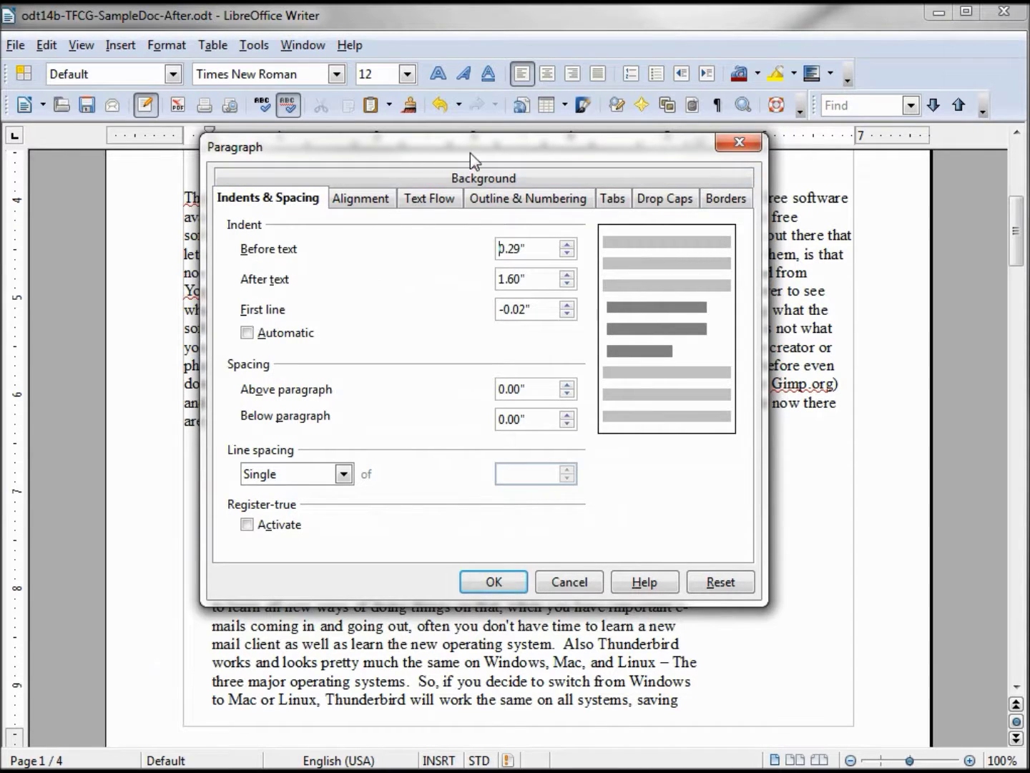
left_click_drag(470, 152, 582, 347)
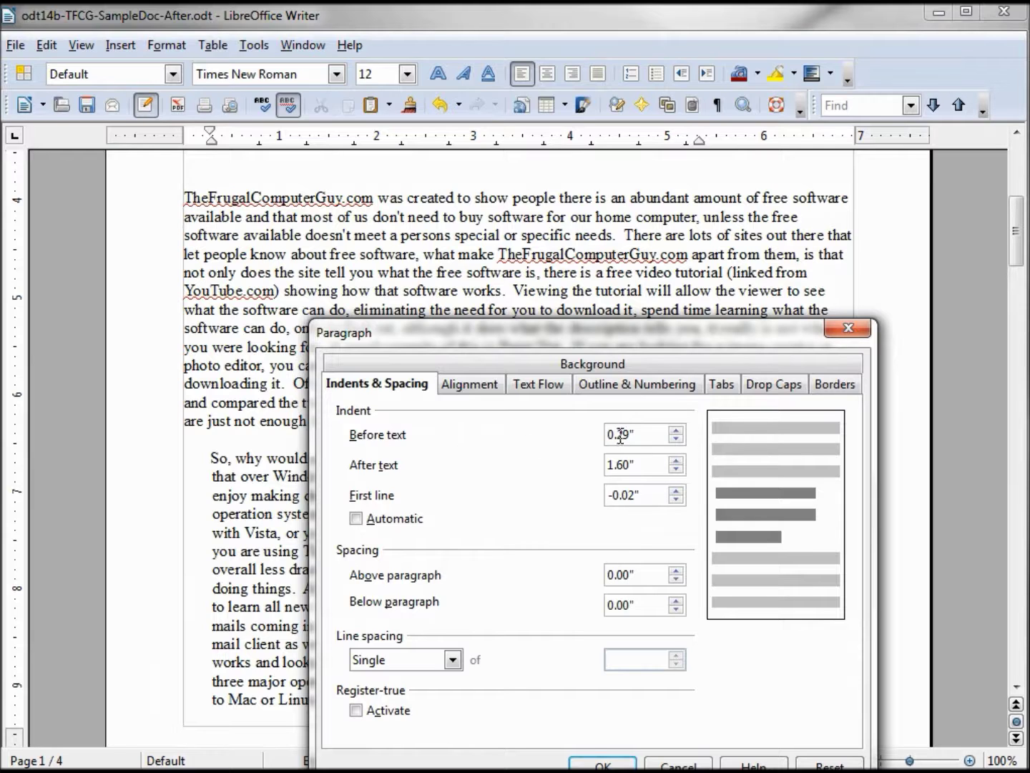
left_click(674, 434)
left_click(675, 434)
left_click(674, 434)
left_click(675, 433)
left_click(675, 432)
left_click(675, 432)
left_click(674, 433)
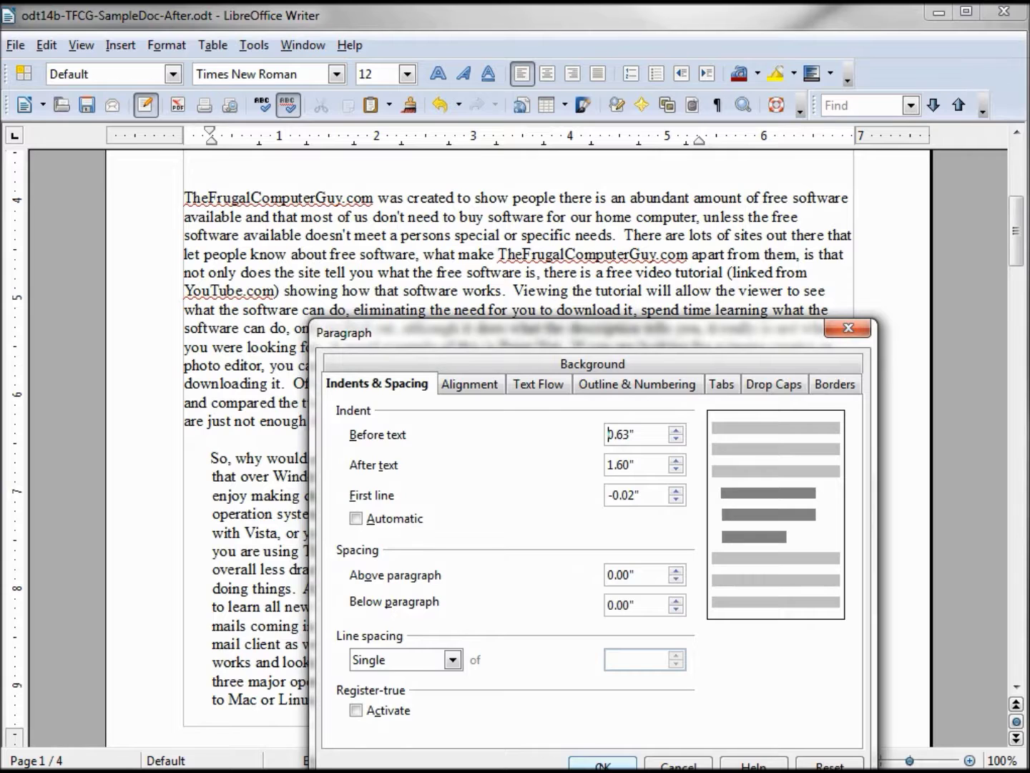
left_click(603, 764)
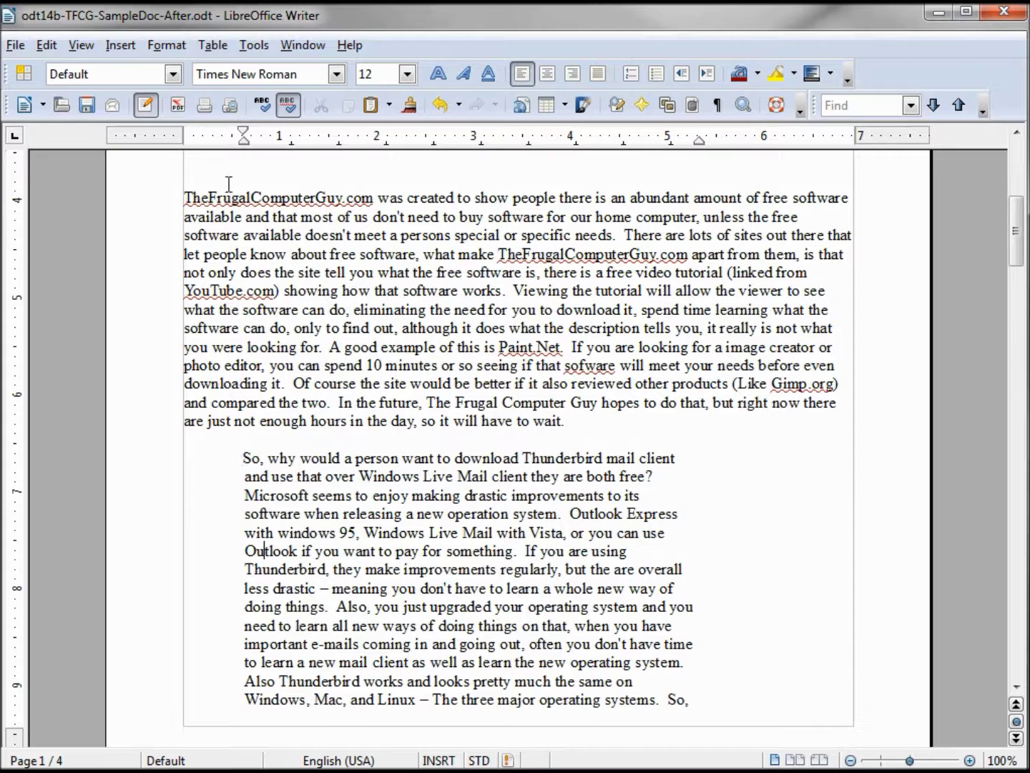
double_click(242, 139)
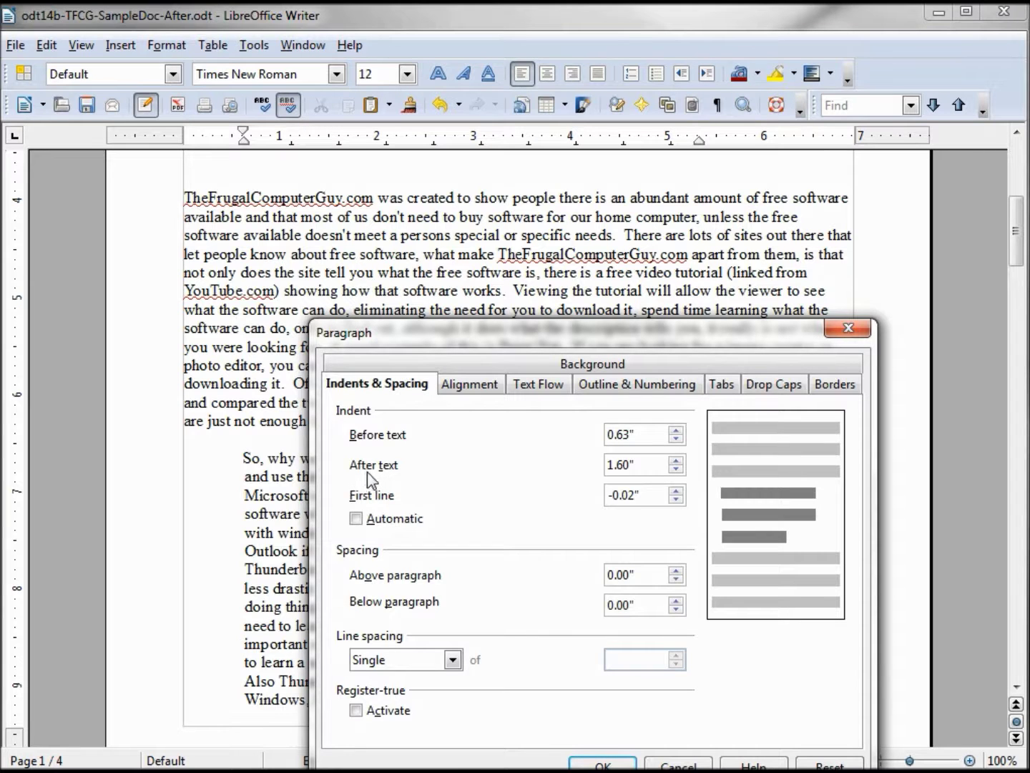
Step: Change the Thunderbird paragraph's first-line indent from -0.02" to 0.00" and confirm
left_click_drag(713, 339, 719, 166)
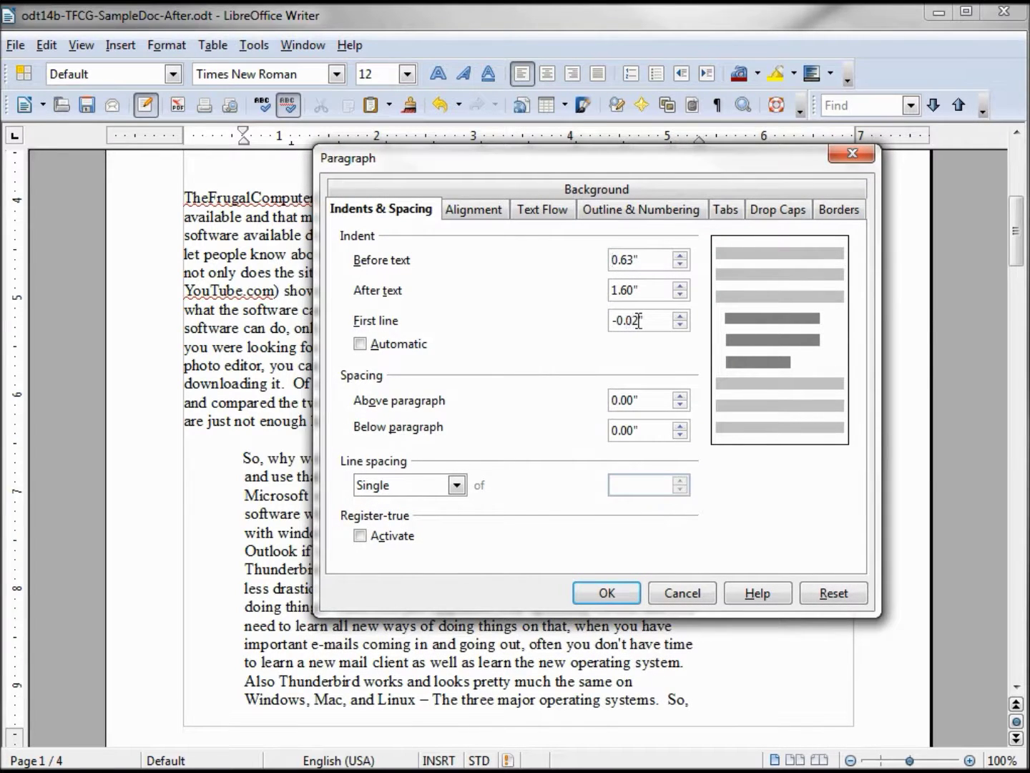
left_click(680, 316)
left_click(606, 594)
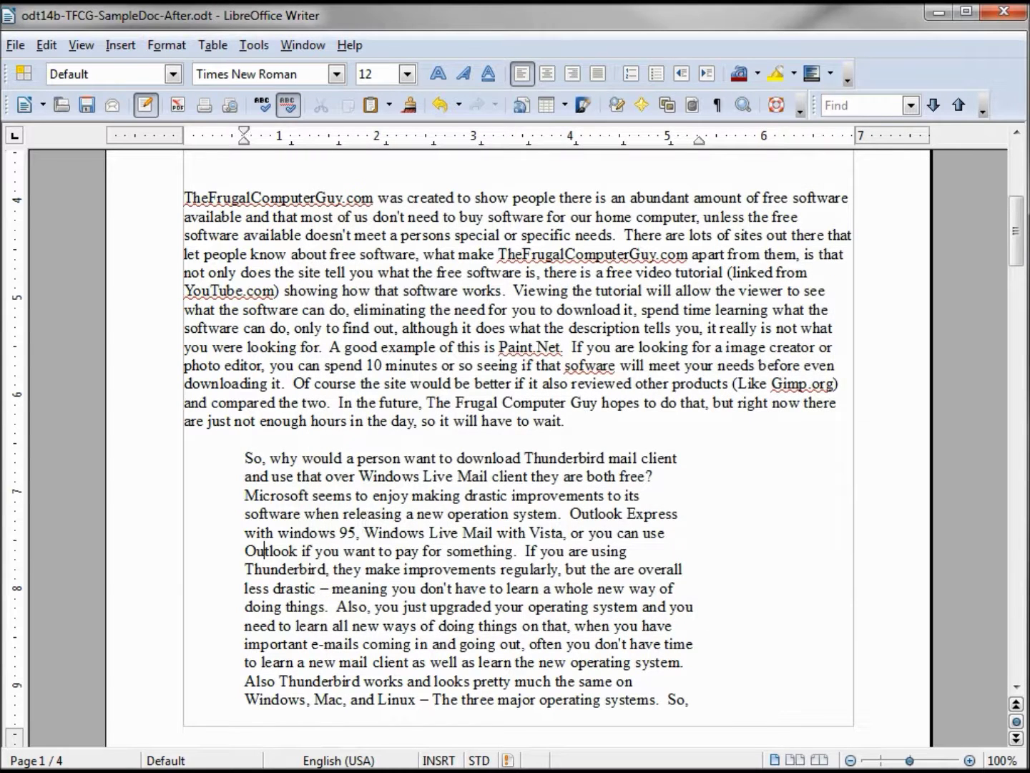
double_click(244, 140)
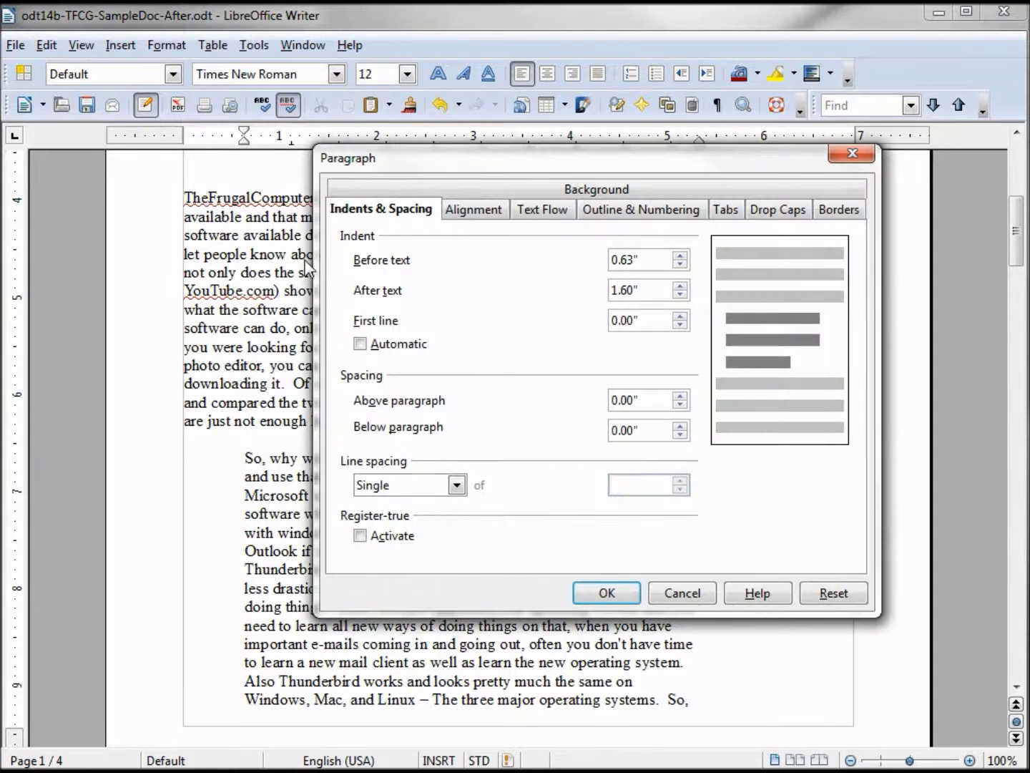
Step: Tick Automatic first-line indent for the Thunderbird paragraph and apply it
left_click(361, 345)
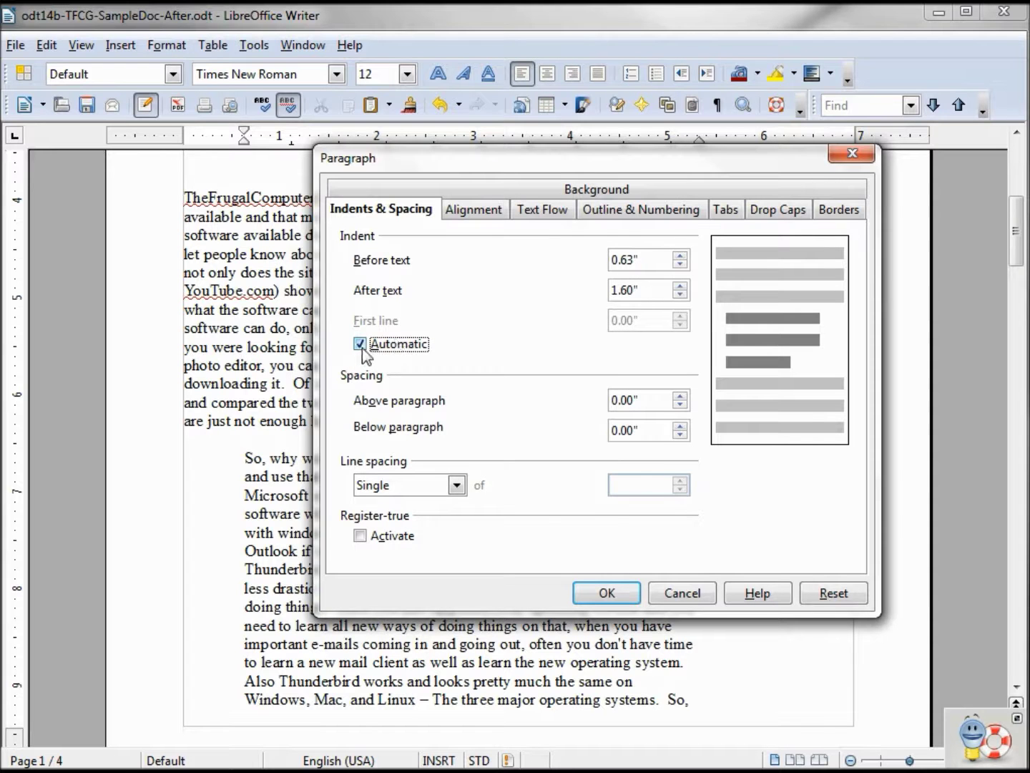
left_click(607, 594)
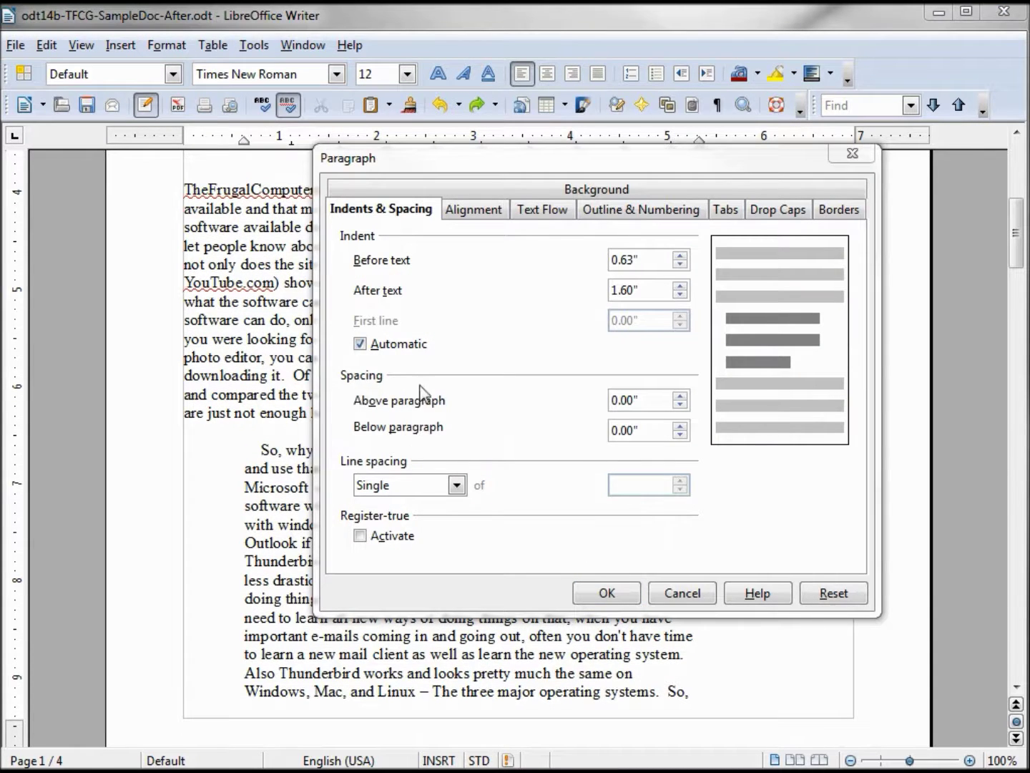
left_click(614, 401)
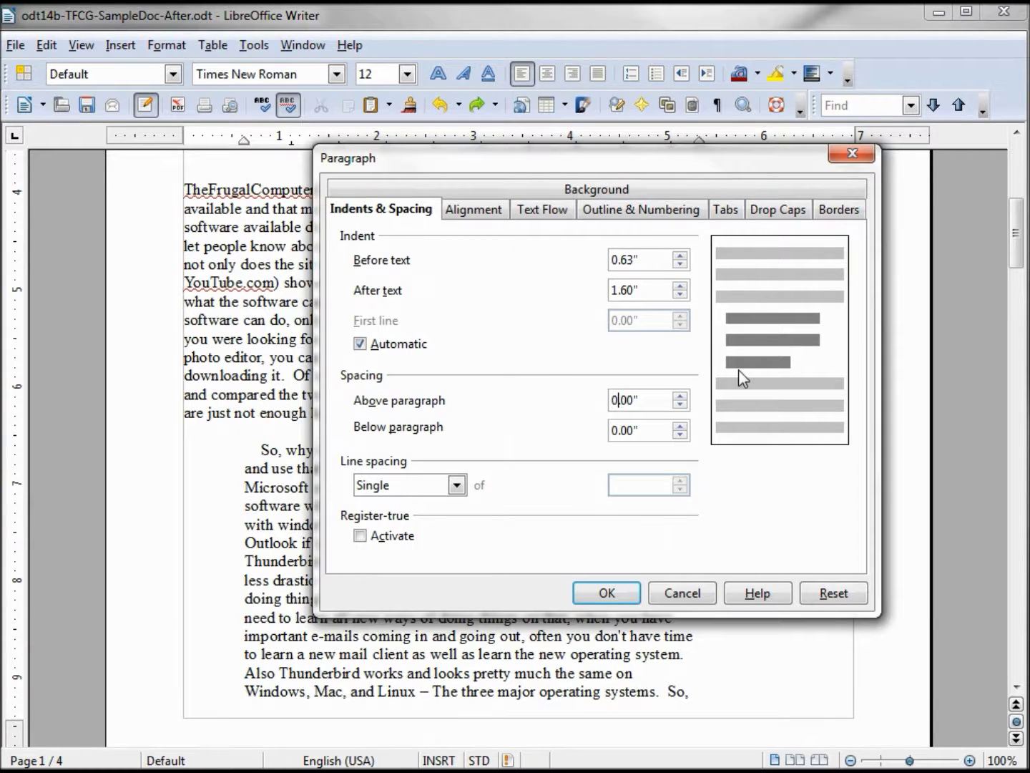
Step: Briefly enter 2 in Above paragraph, remove it to keep 0.00", and close Paragraph
key("BackSpace")
type("2")
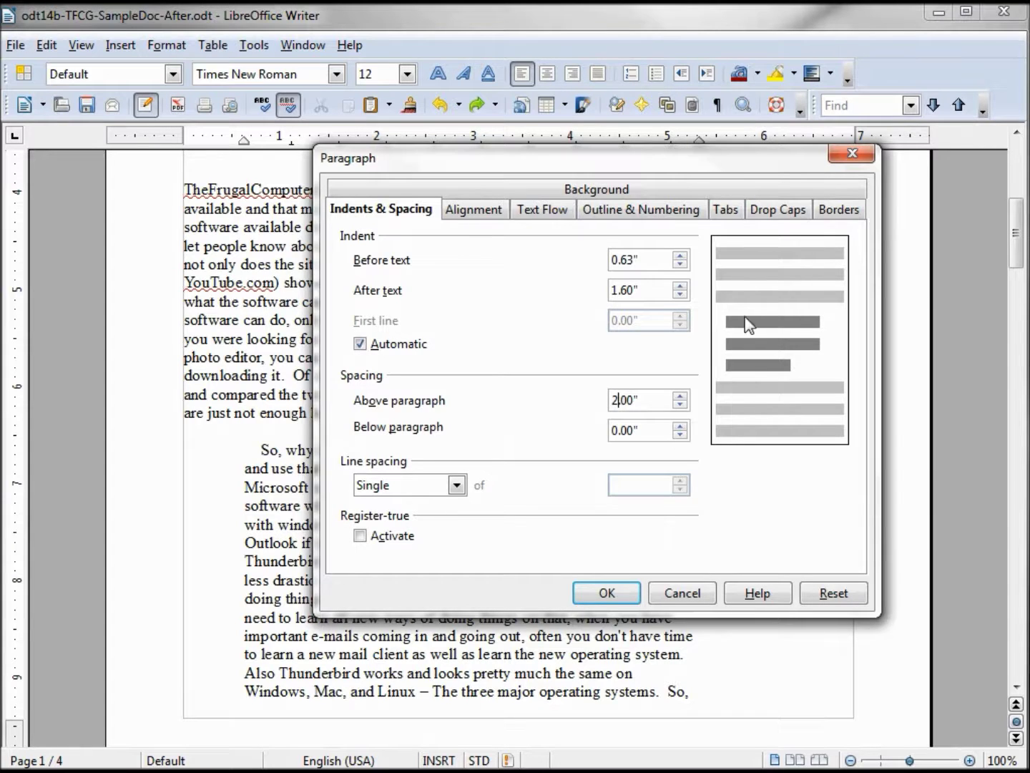
key("BackSpace")
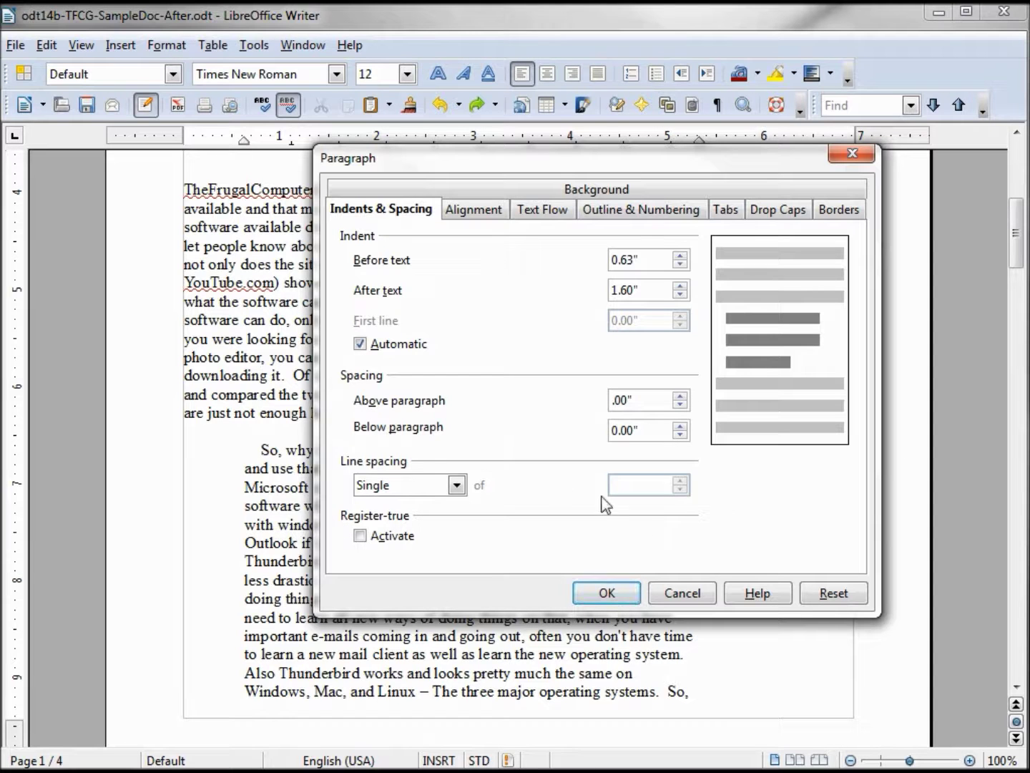
left_click(614, 596)
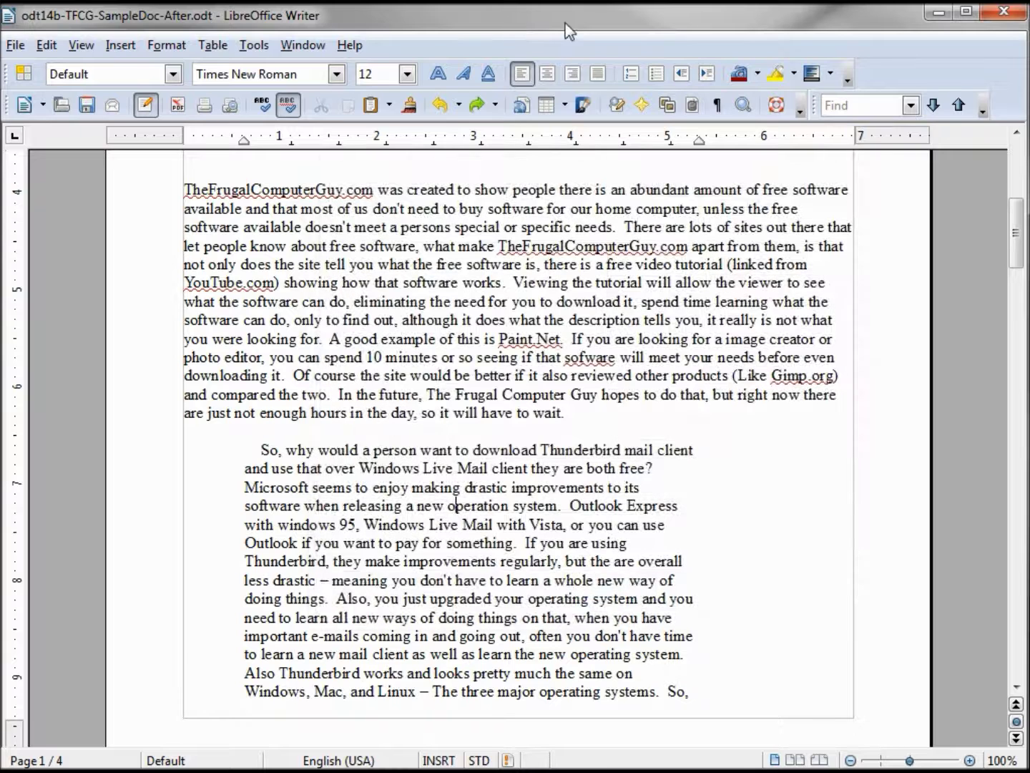
Step: Toggle the ¶ formatting marks on and off, then open the Thunderbird paragraph's Paragraph settings
left_click(718, 105)
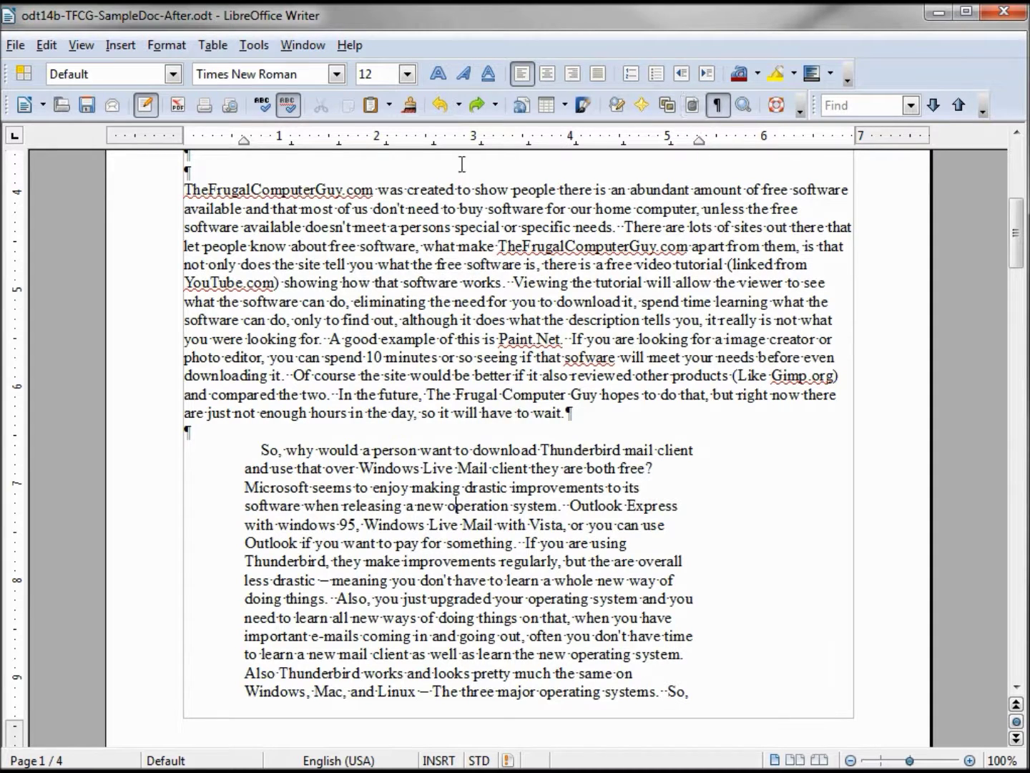
left_click(718, 106)
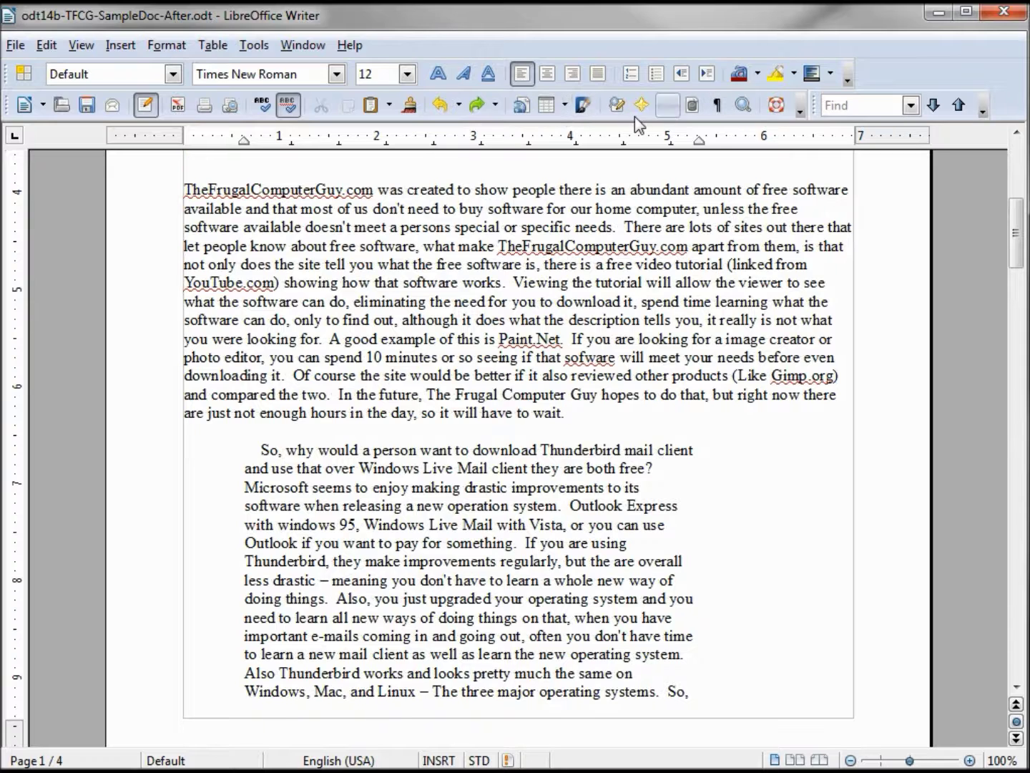
double_click(635, 134)
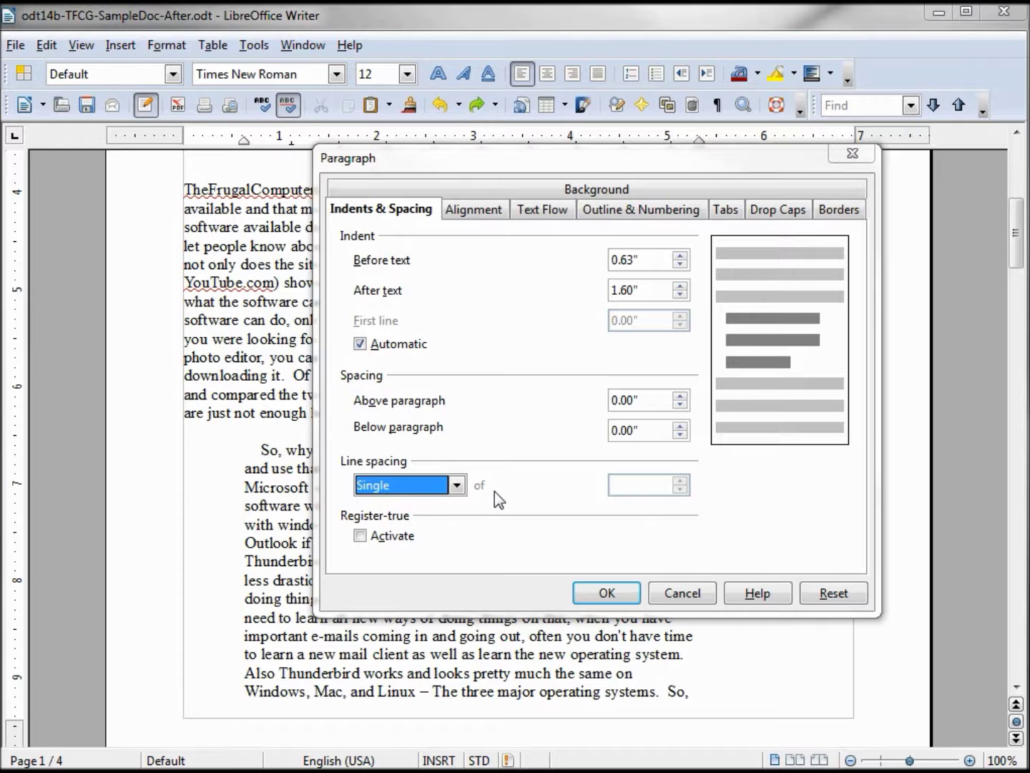
Step: Apply Fixed line spacing of 0.20" to the Thunderbird paragraph
left_click(455, 485)
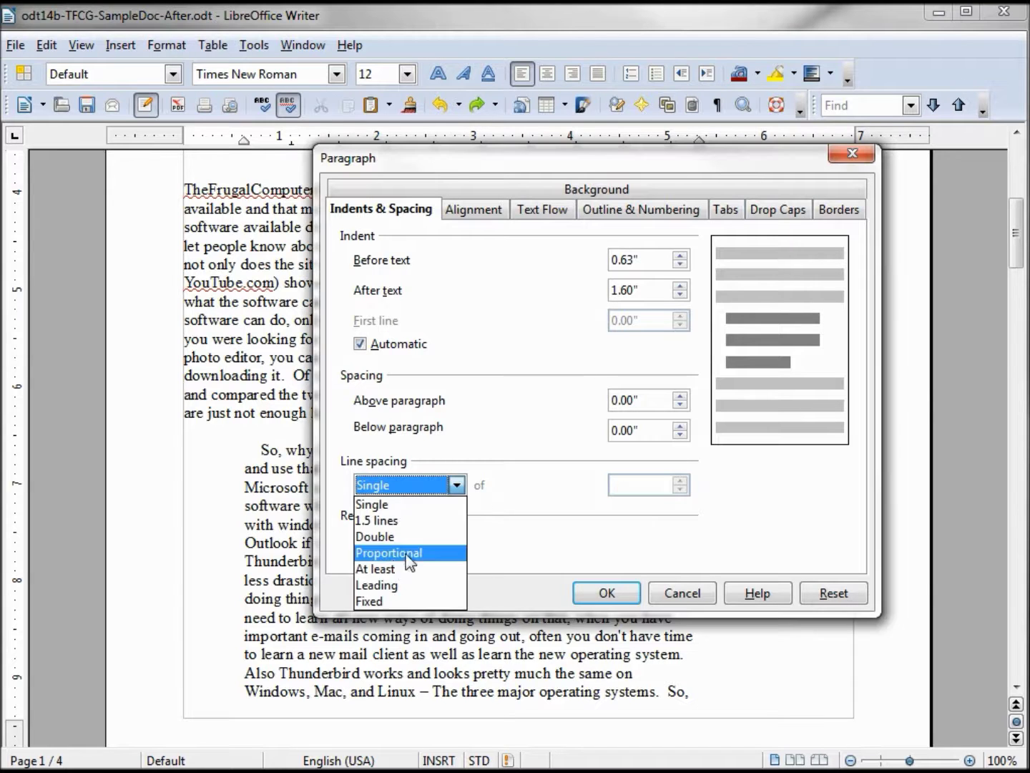
left_click(372, 602)
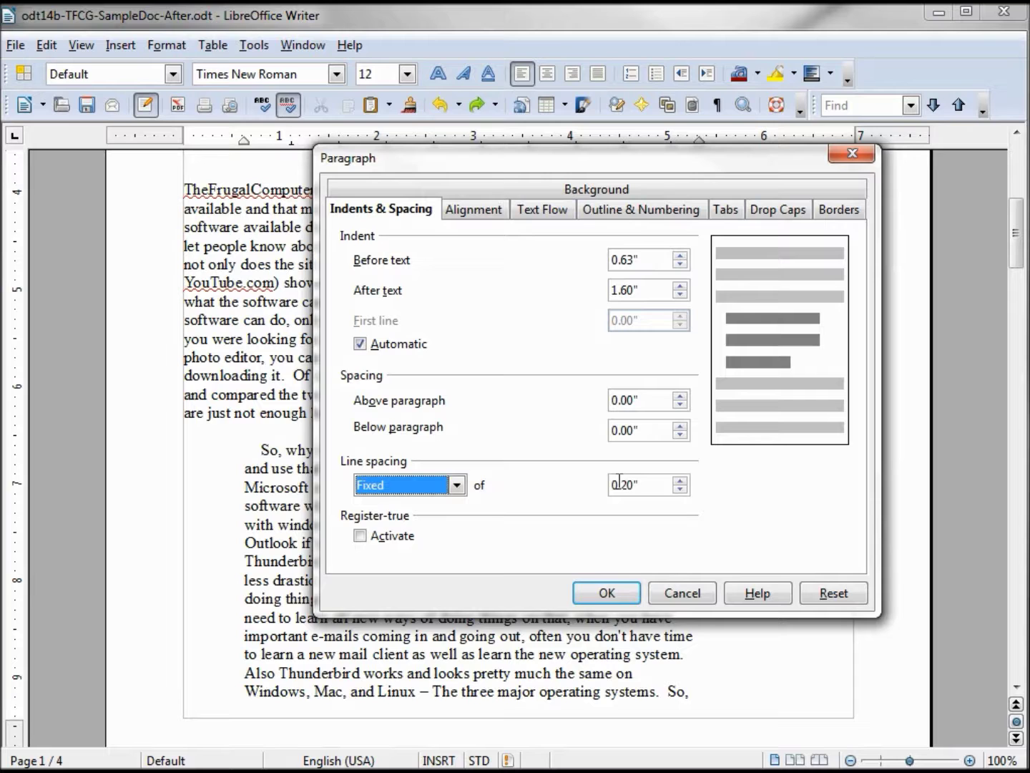
left_click(607, 595)
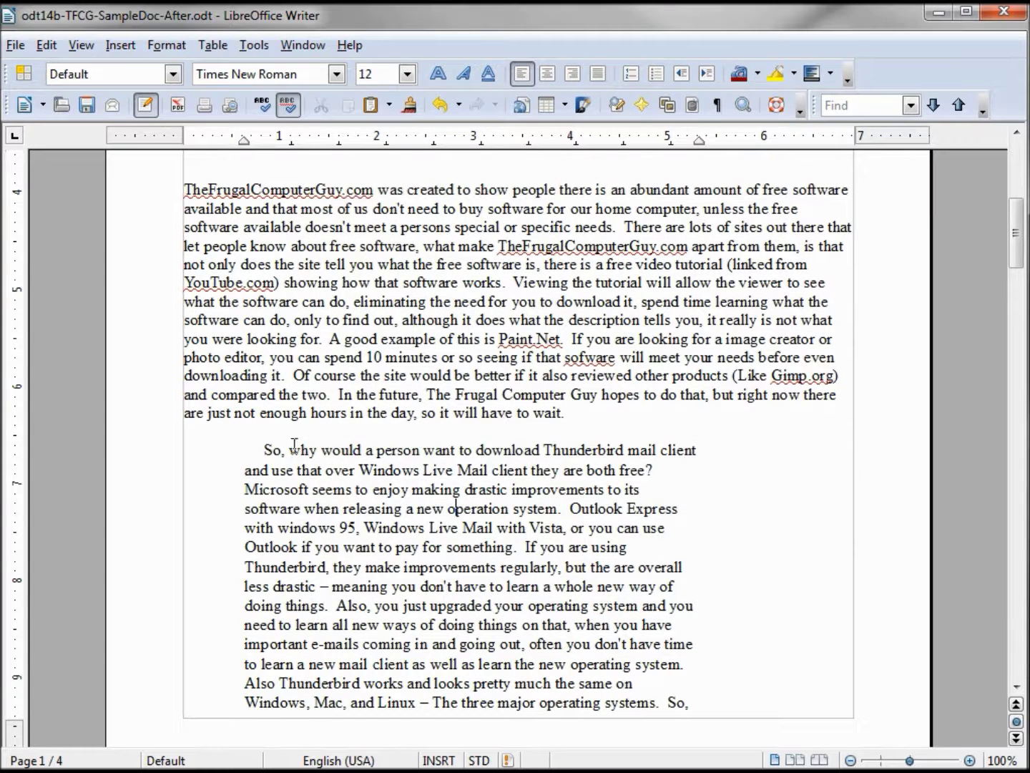
Step: Make 'So, why would a person want to download T' 28 pt, then open Format > Paragraph
left_click_drag(262, 449, 553, 452)
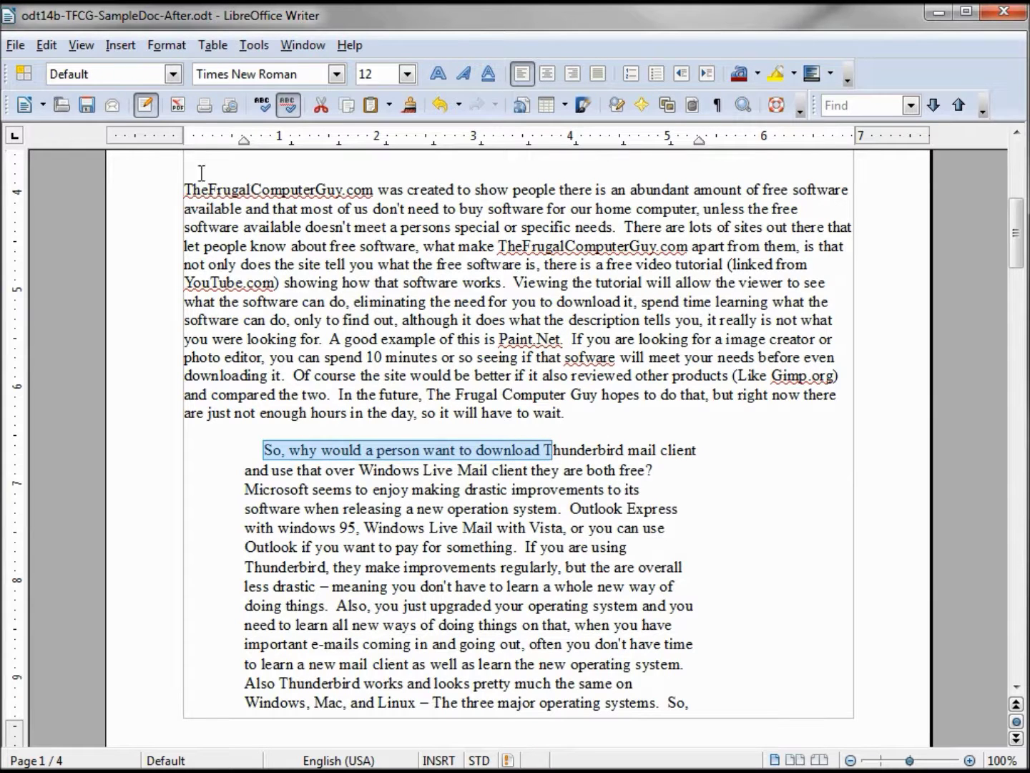
left_click(407, 74)
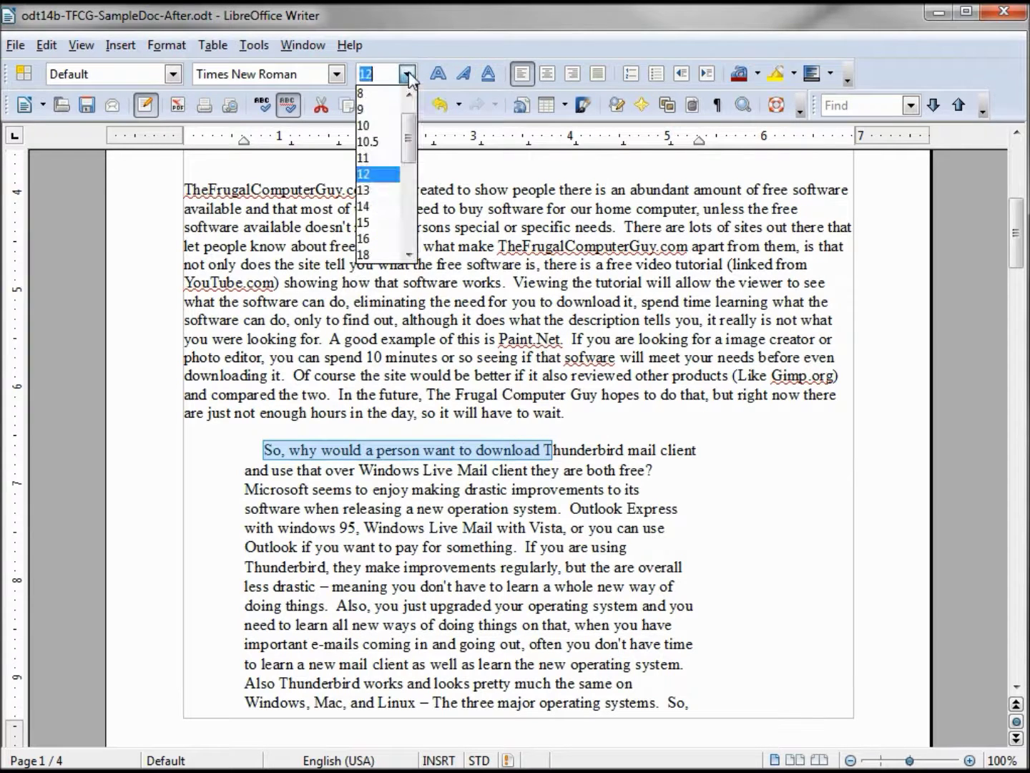
left_click_drag(412, 156, 410, 183)
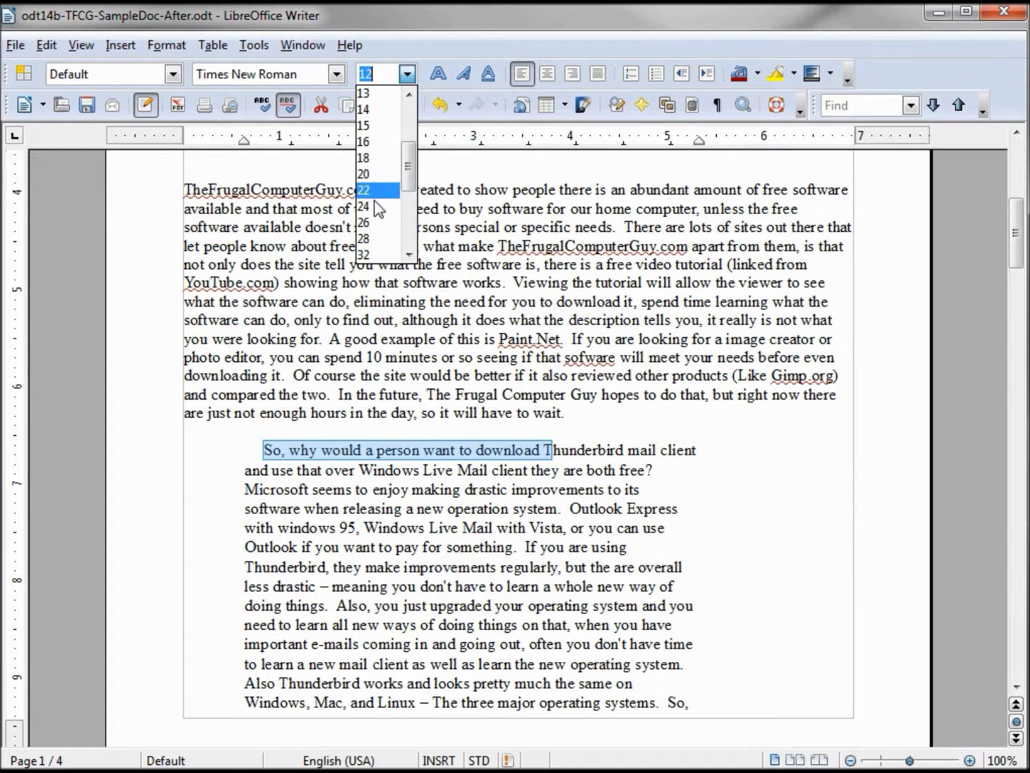
left_click(373, 239)
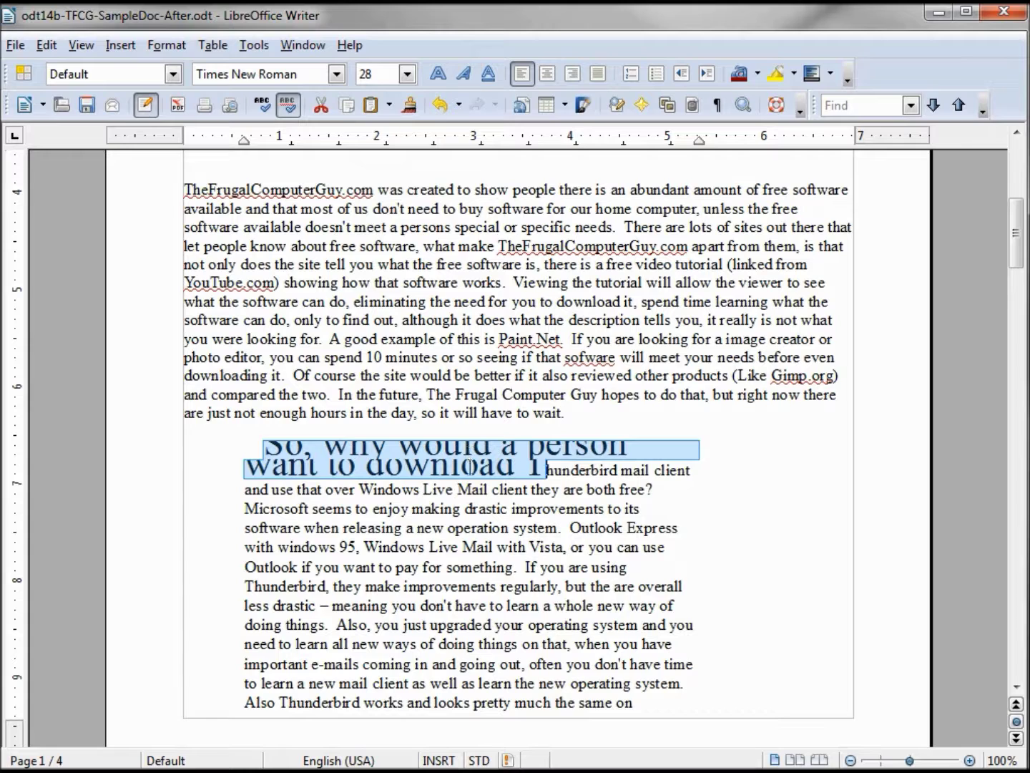
left_click(585, 486)
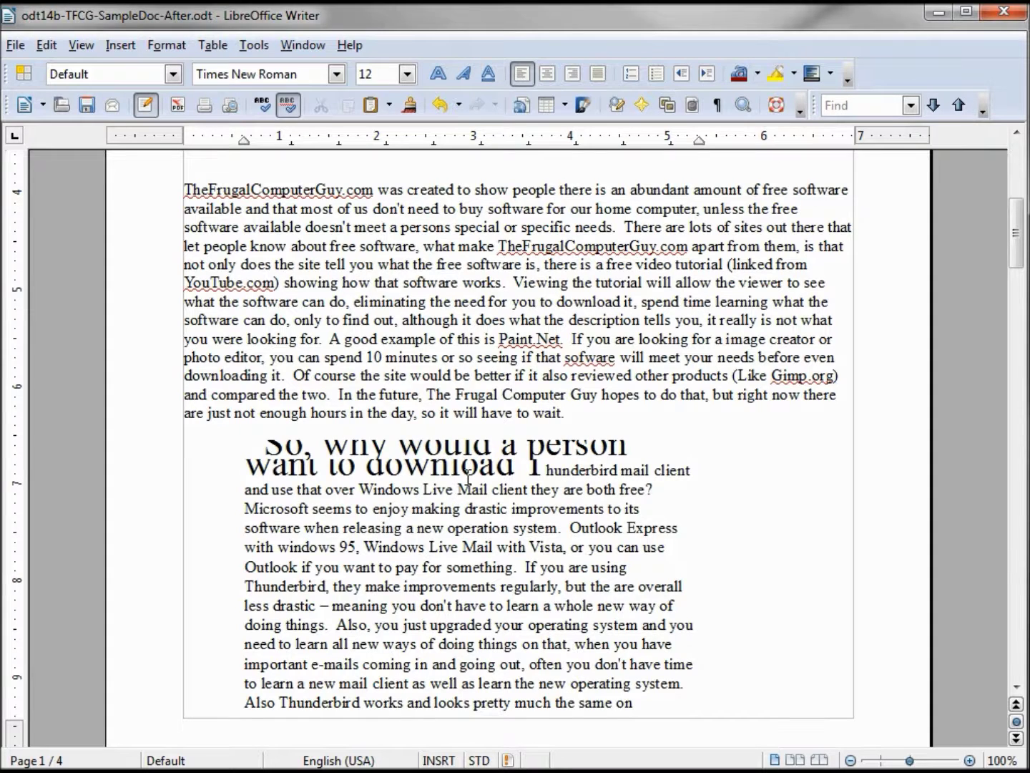
key("alt+o")
key("a")
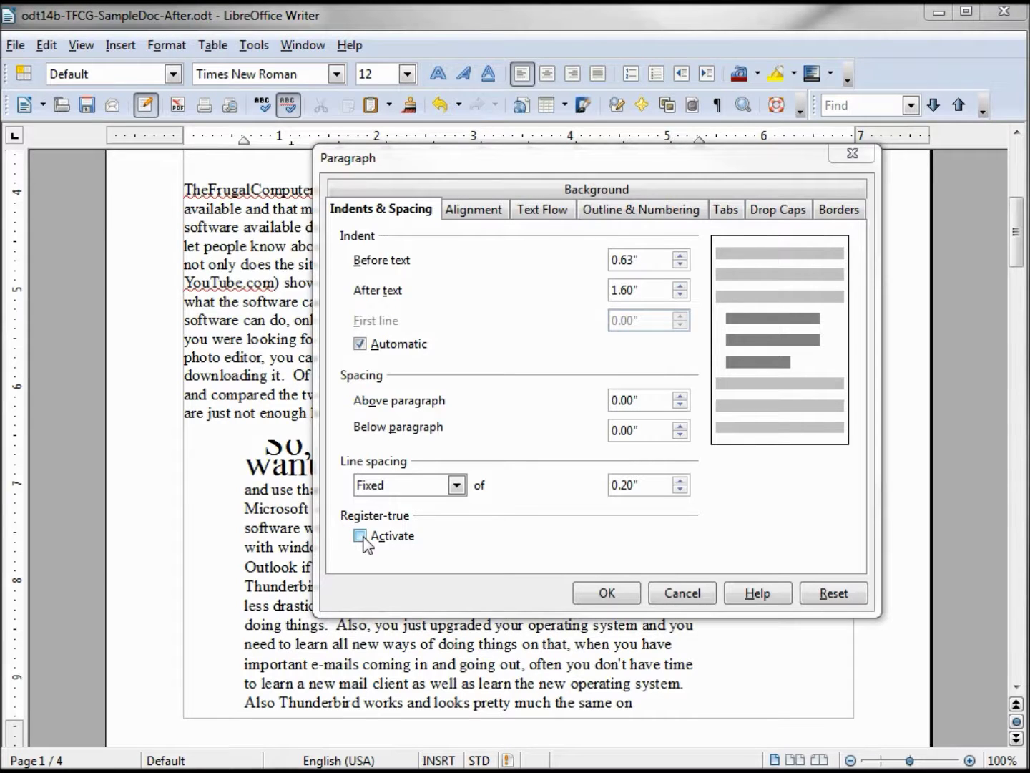
Step: Activate register-true for the Thunderbird paragraph and for the Default page style
left_click(362, 537)
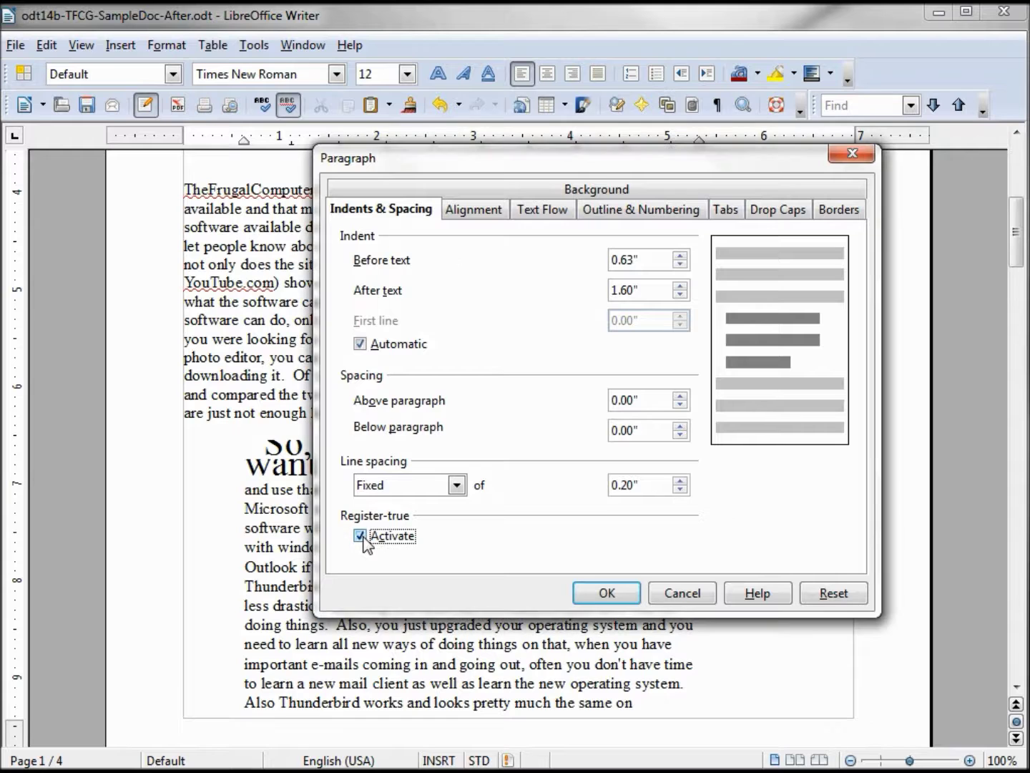
left_click(609, 596)
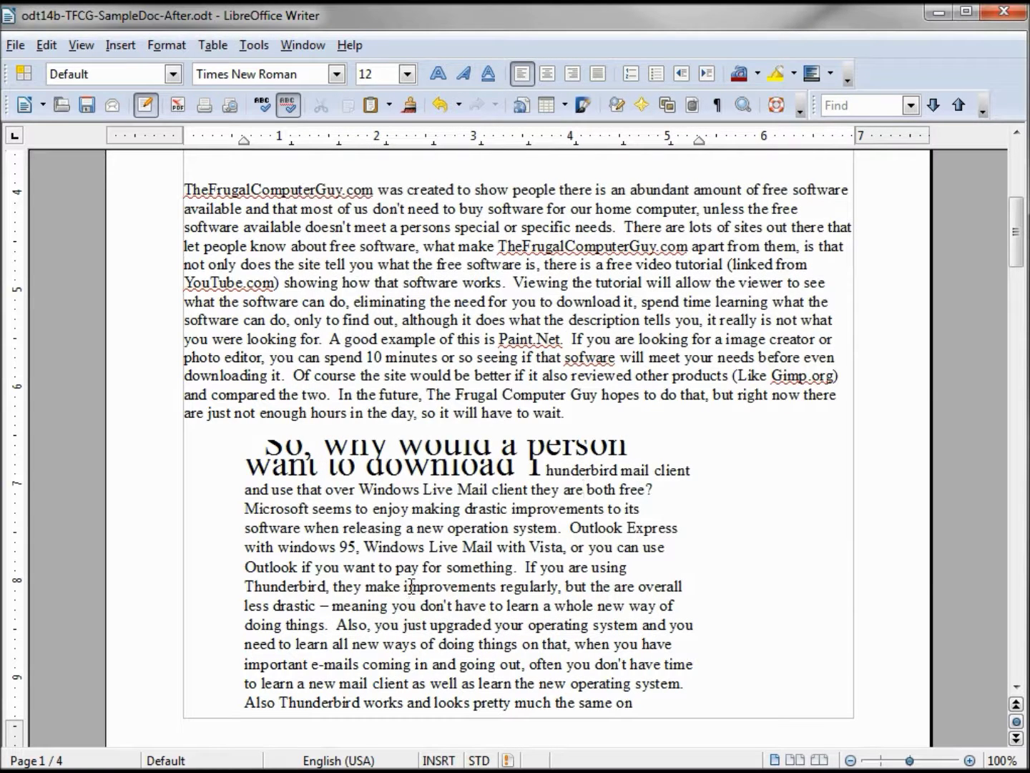
left_click(166, 45)
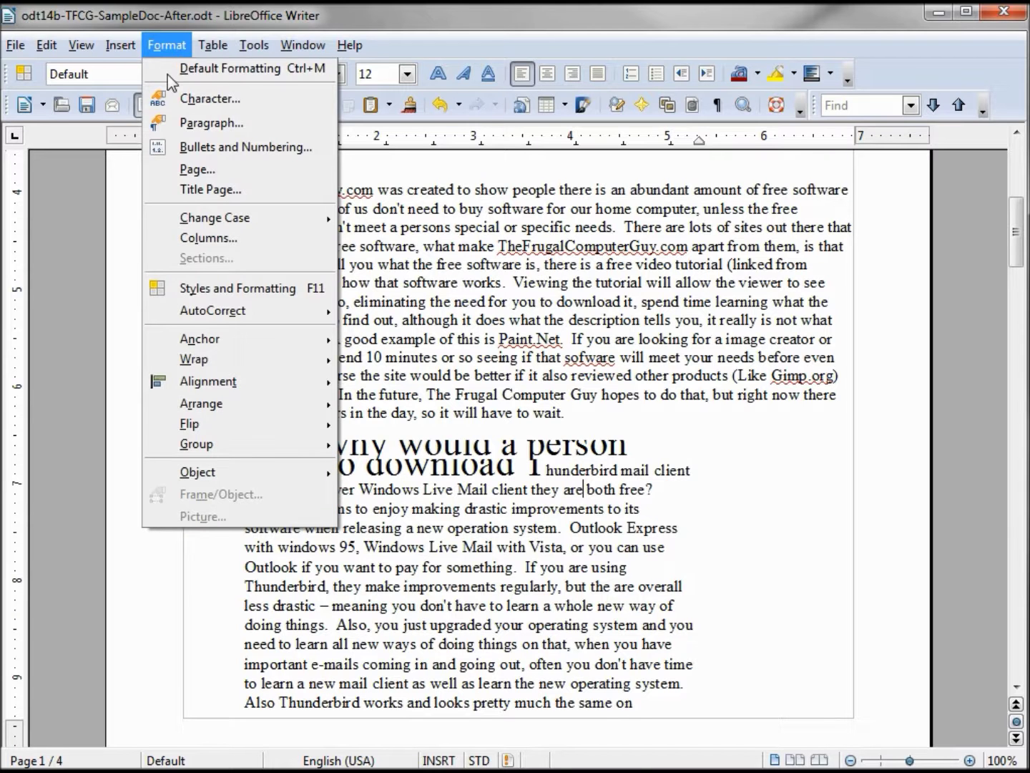
left_click(218, 175)
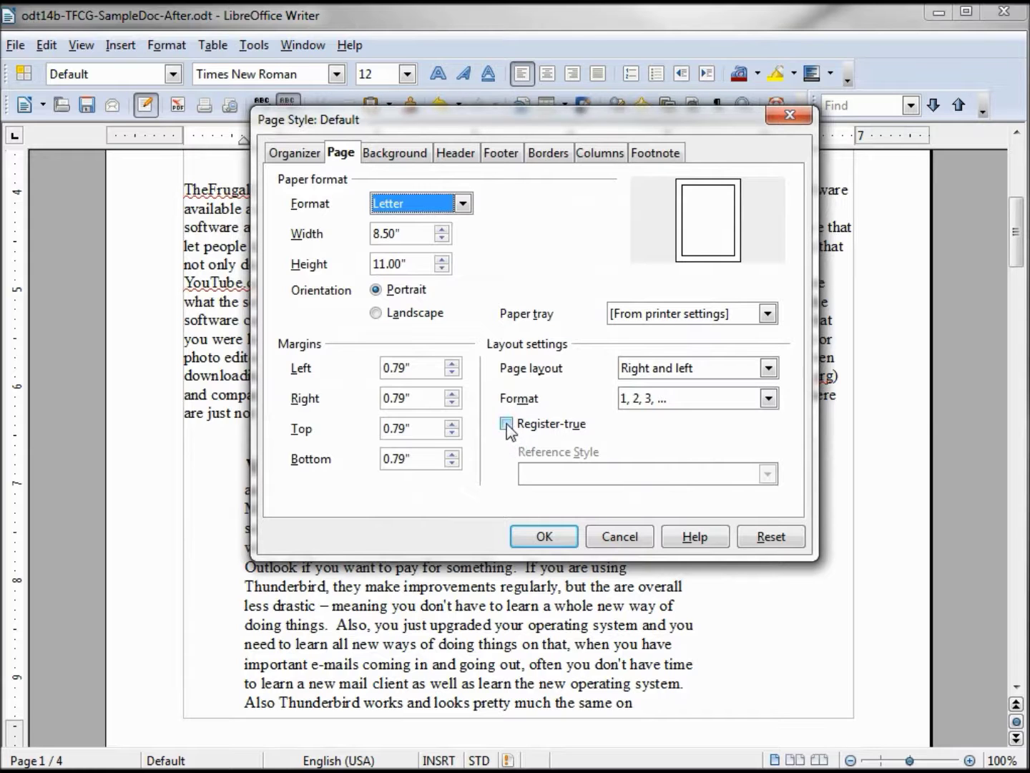
left_click_drag(515, 119, 647, 97)
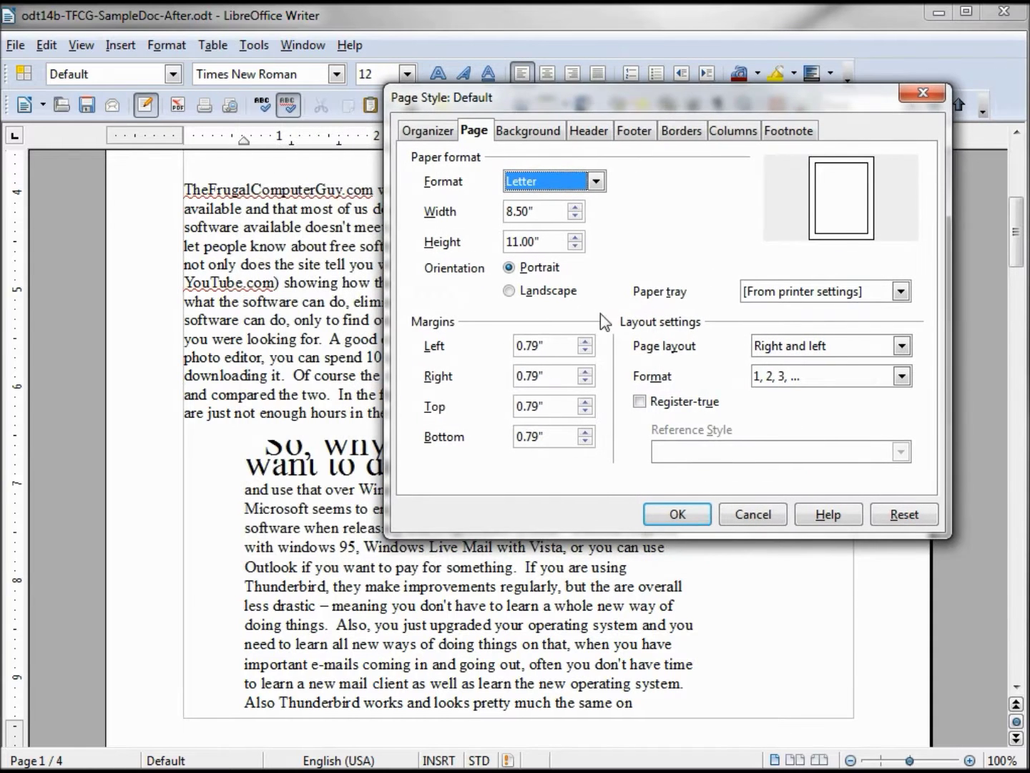
left_click(641, 403)
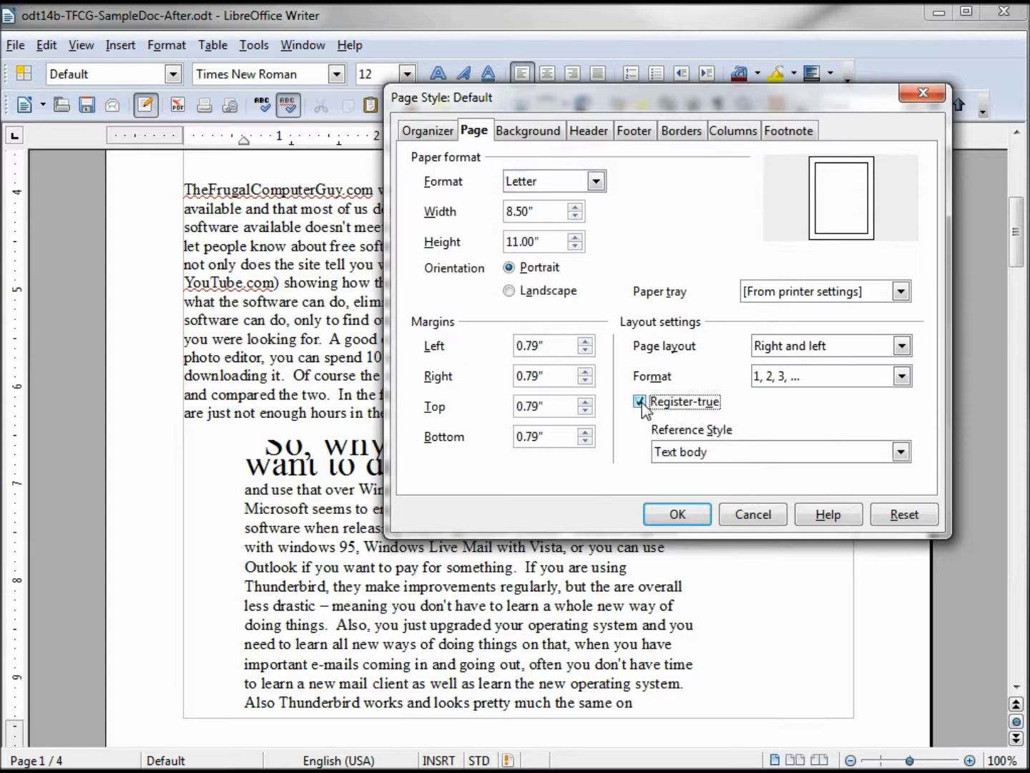
left_click(673, 514)
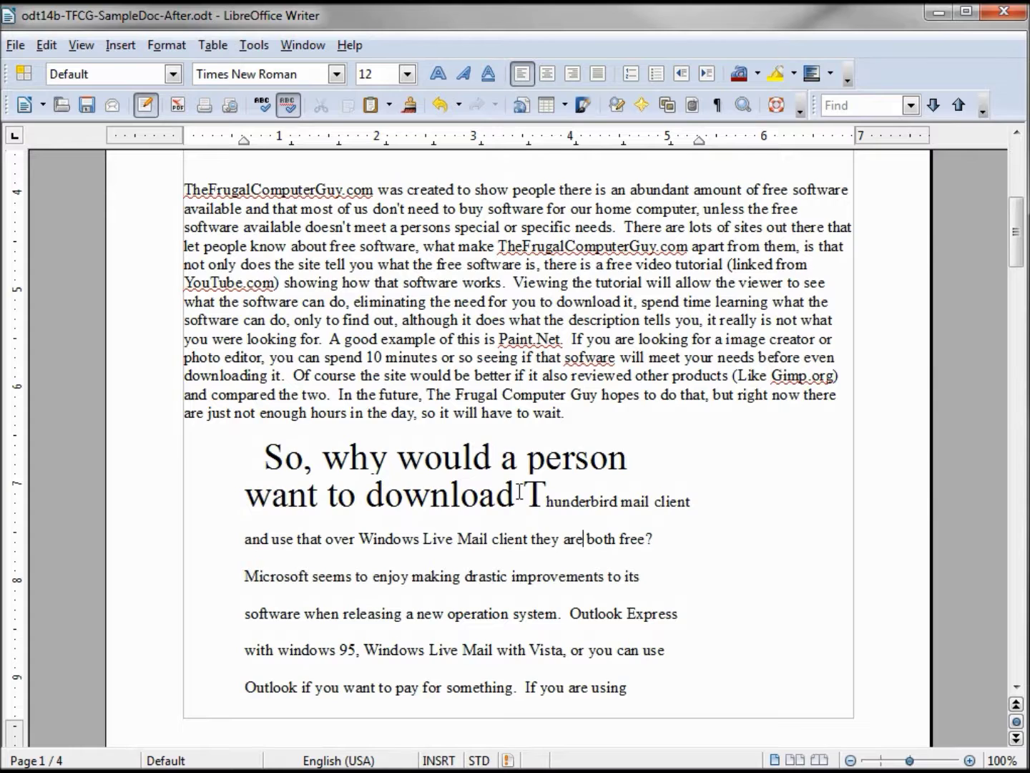
scroll(469, 550, "down", 1)
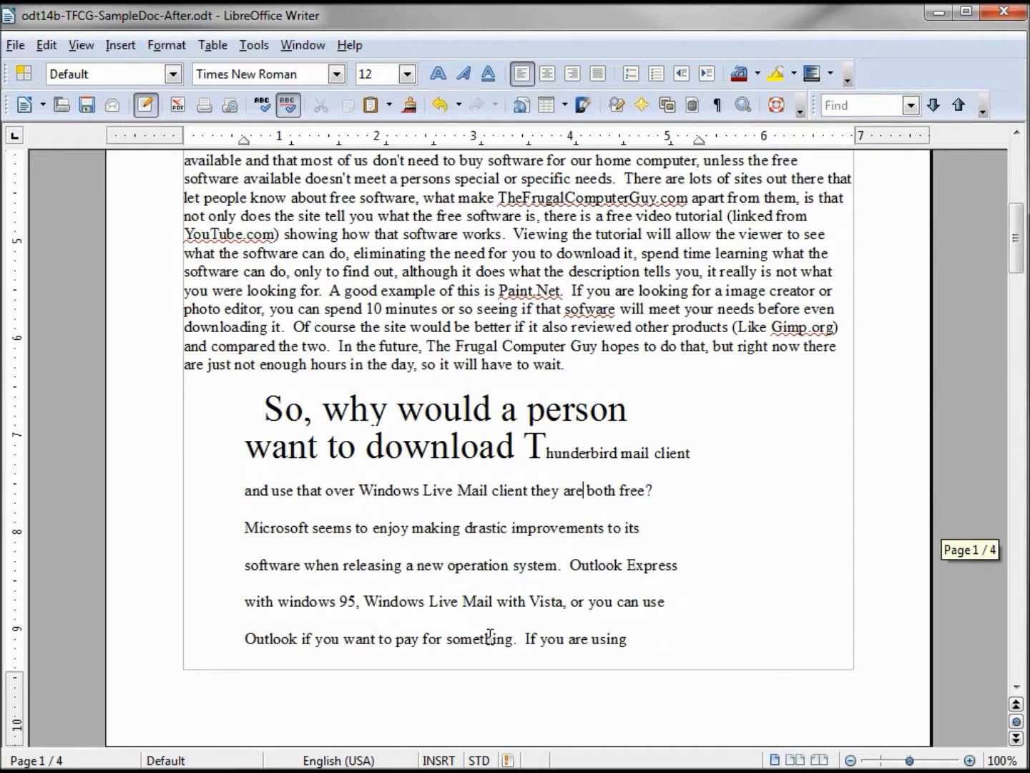